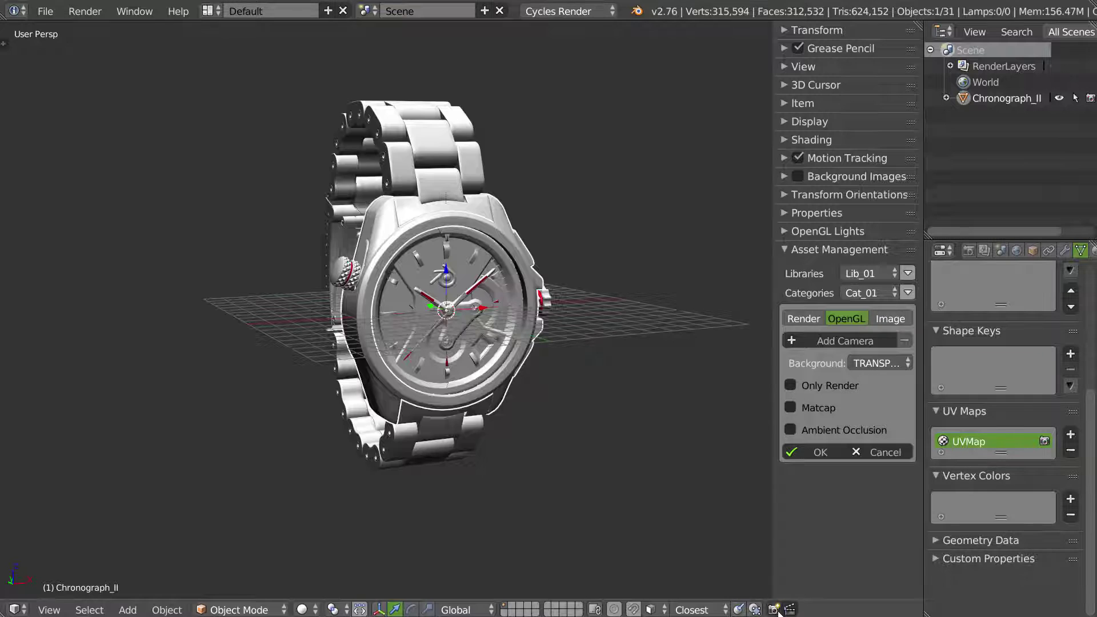
Preview OpenGL renders of the watch from several viewing angles
click(775, 609)
key(Escape)
middle_drag(471, 256, 414, 327)
scroll(575, 281, up, 4)
scroll(576, 282, up, 1)
shift+middle_drag(576, 282, 496, 291)
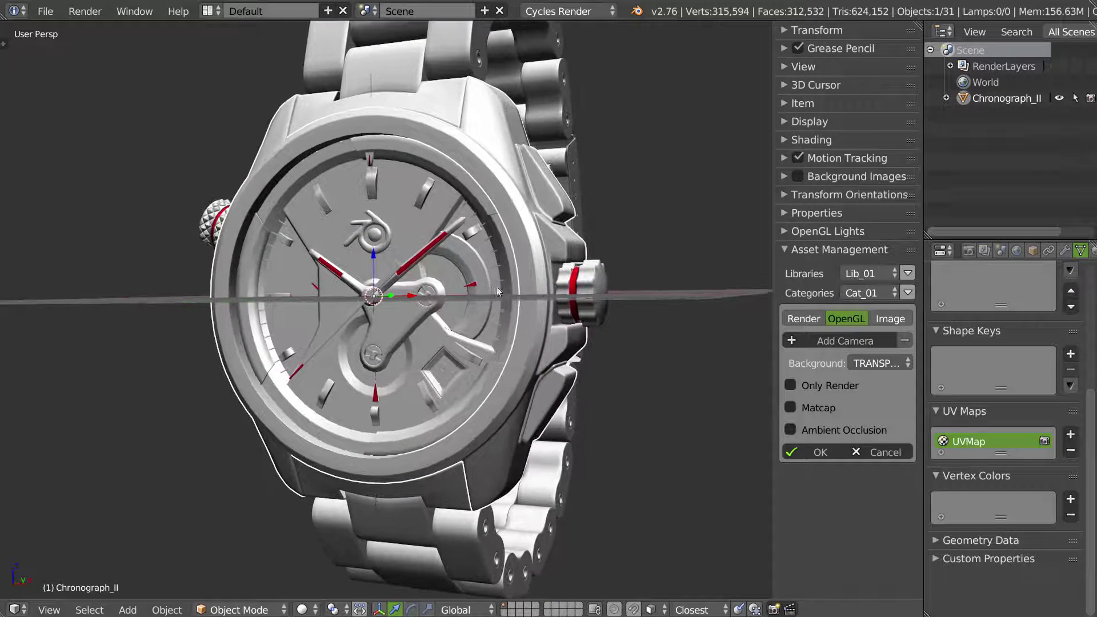
click(774, 609)
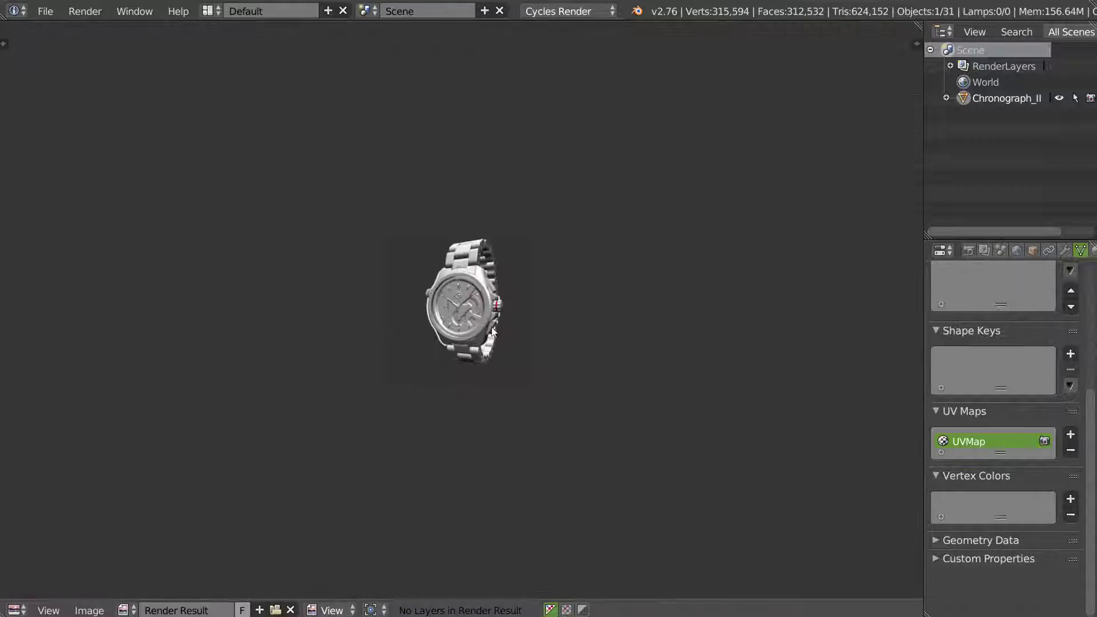
key(Escape)
middle_drag(610, 440, 650, 534)
click(773, 609)
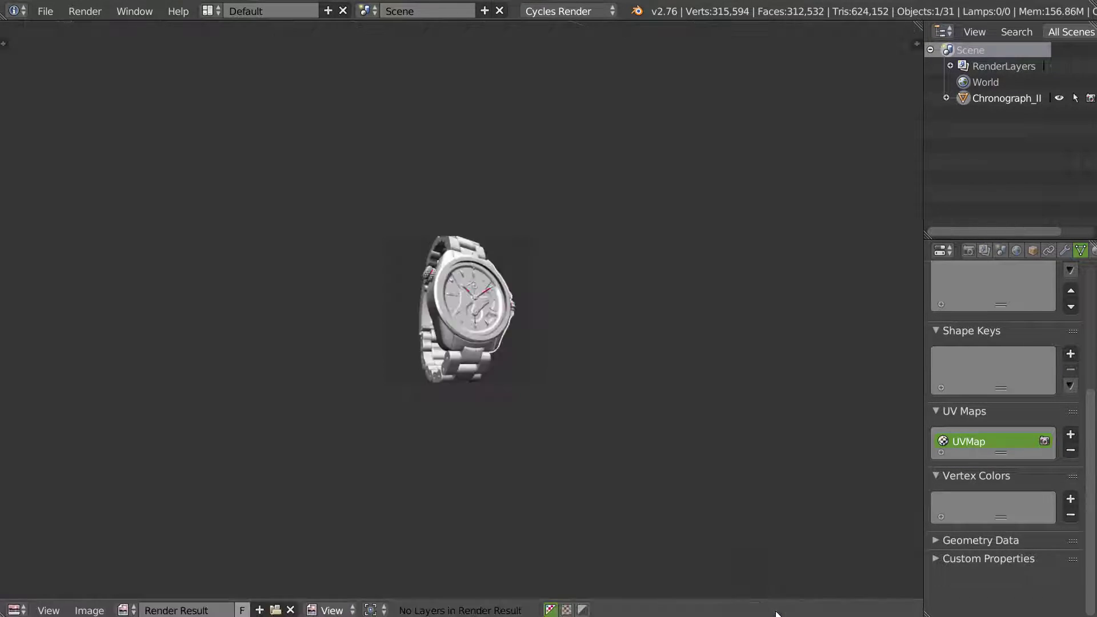
key(Escape)
middle_drag(557, 317, 524, 383)
scroll(525, 383, down, 2)
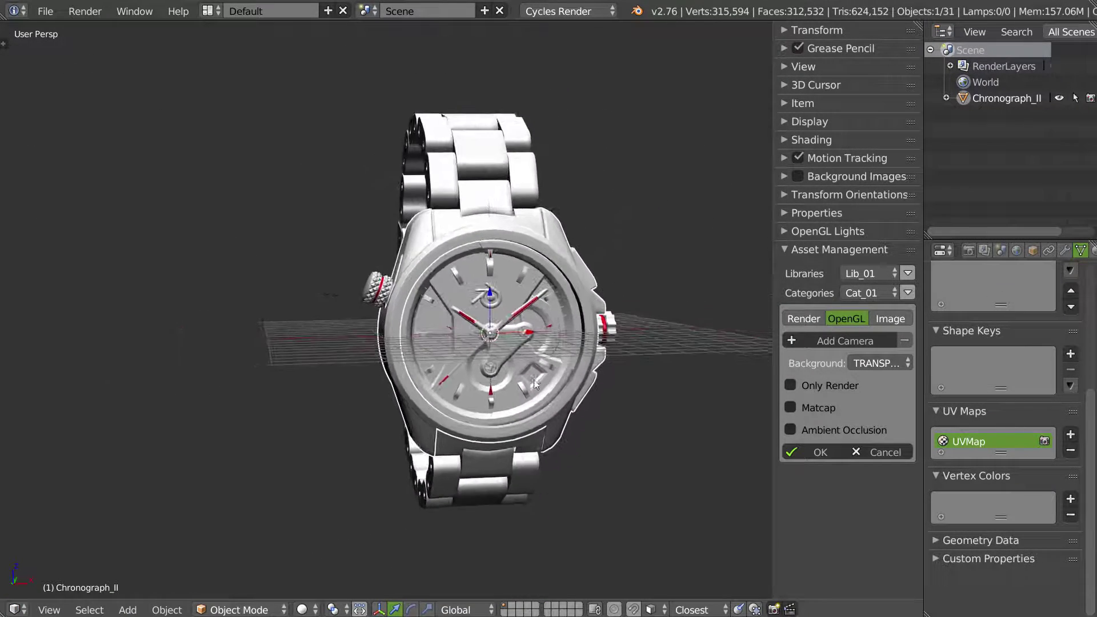
middle_drag(479, 337, 457, 387)
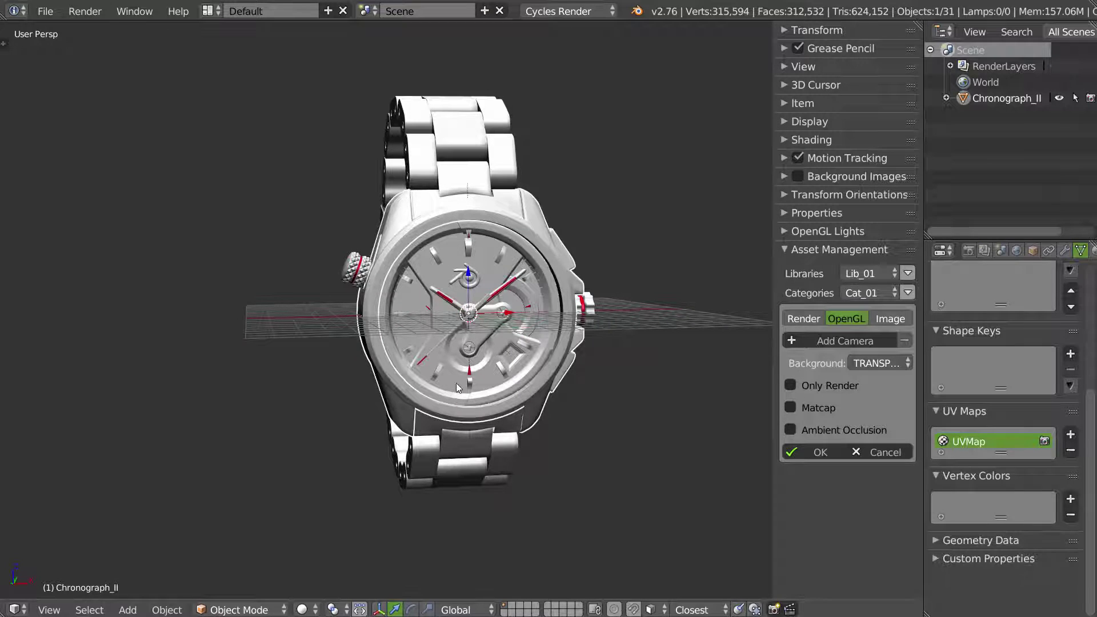
middle_drag(428, 457, 440, 374)
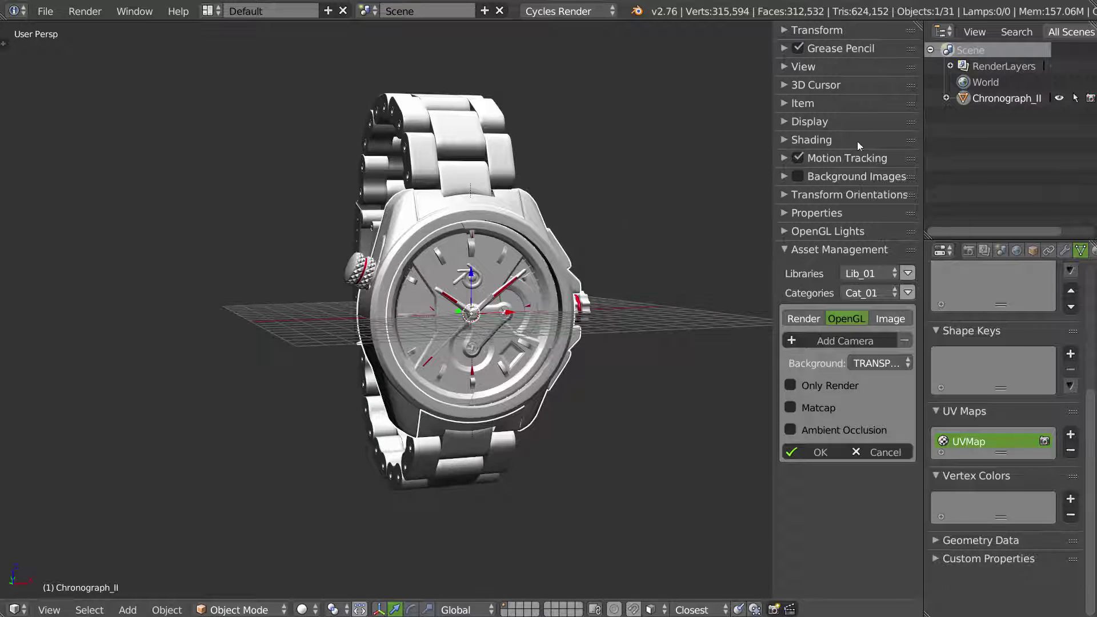
Select the Chronograph_II object together with its whole hierarchy of child objects and check the list of parts
click(946, 99)
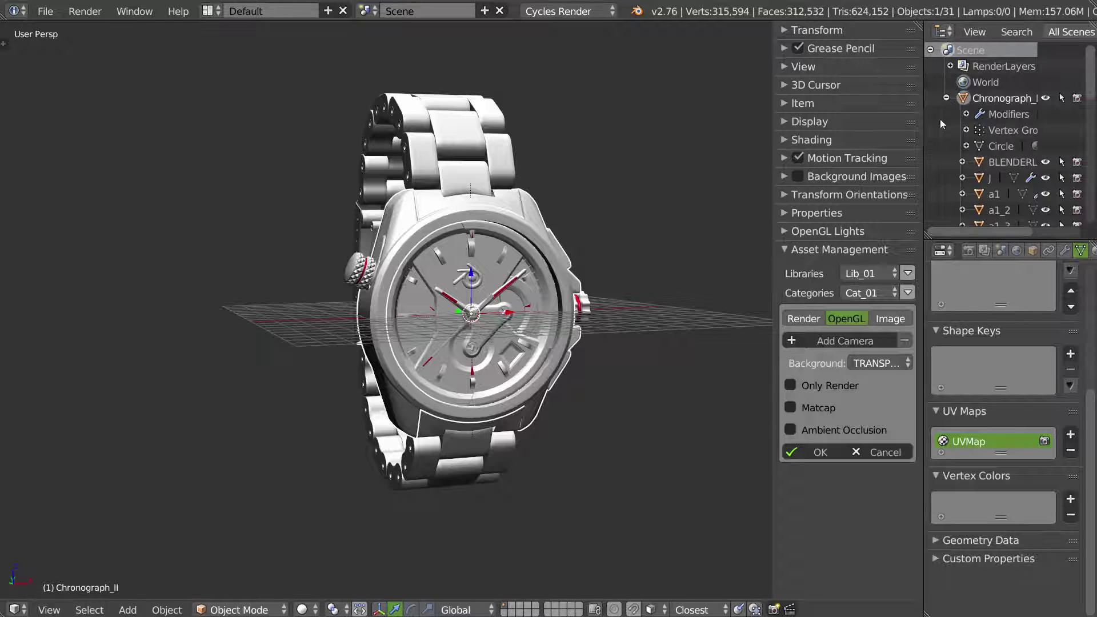
click(976, 106)
scroll(1001, 143, down, 1)
scroll(1001, 143, down, 6)
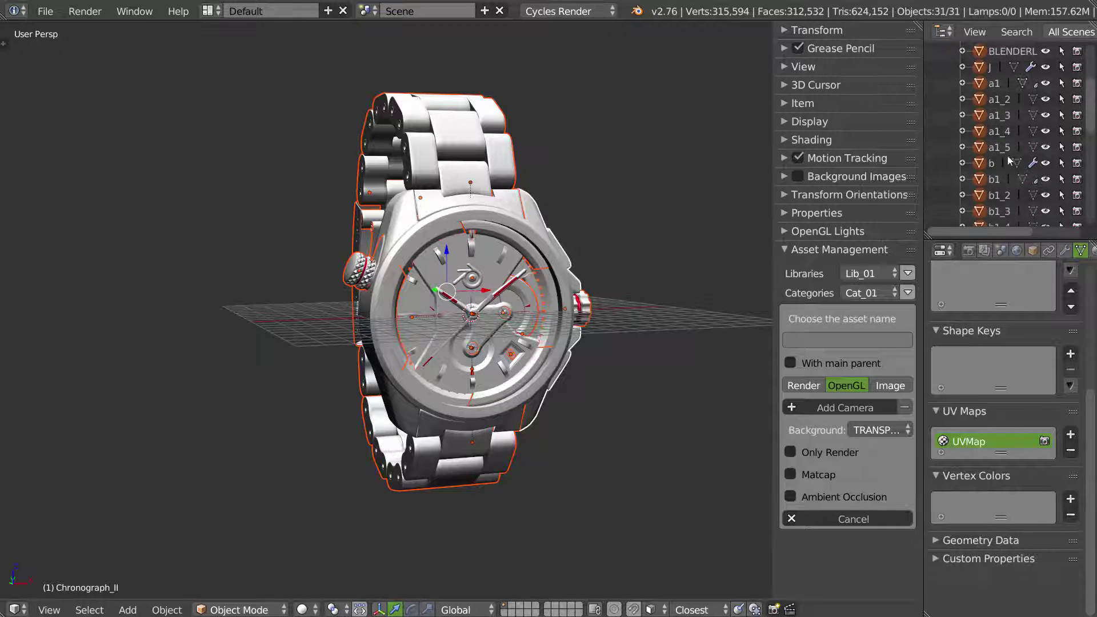
scroll(1005, 171, up, 6)
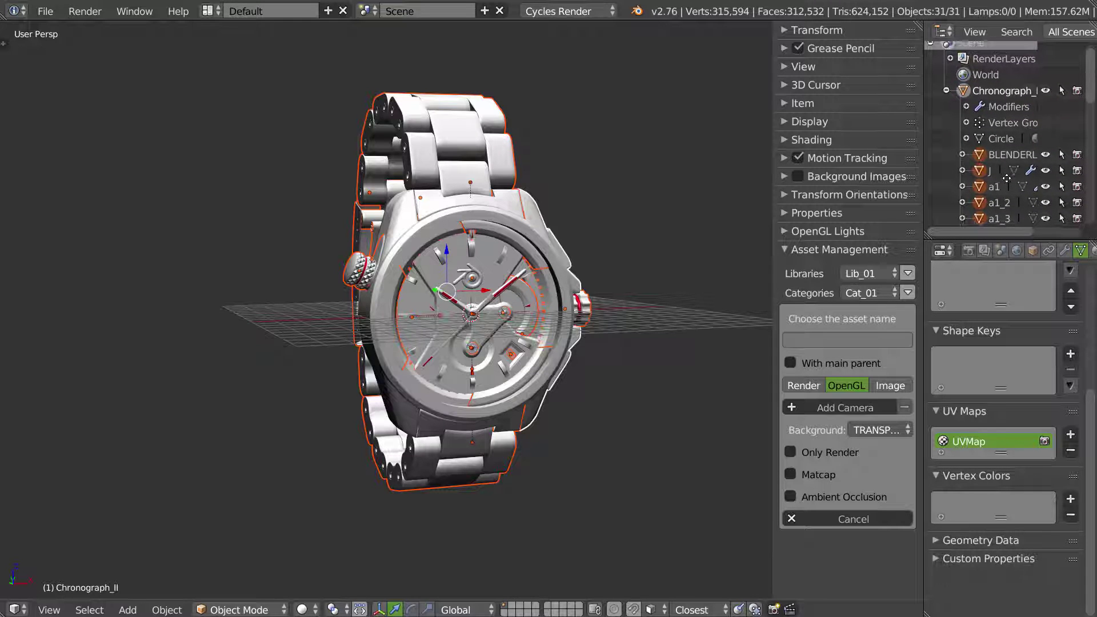
click(945, 89)
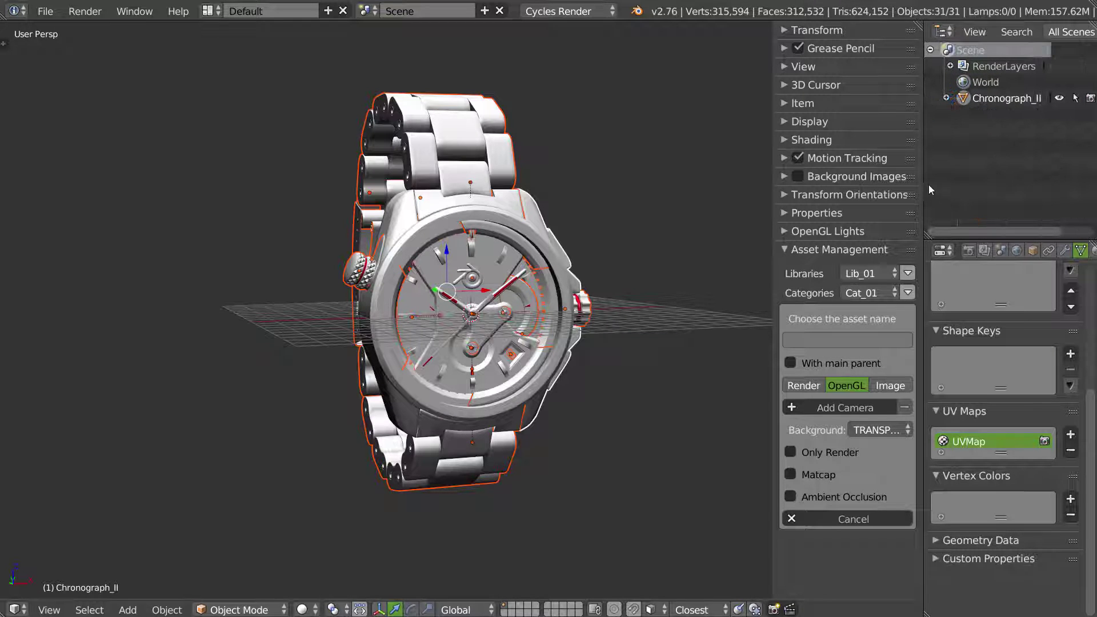
Widen the outliner and properties area and display the scene's Render settings
drag(922, 185, 856, 194)
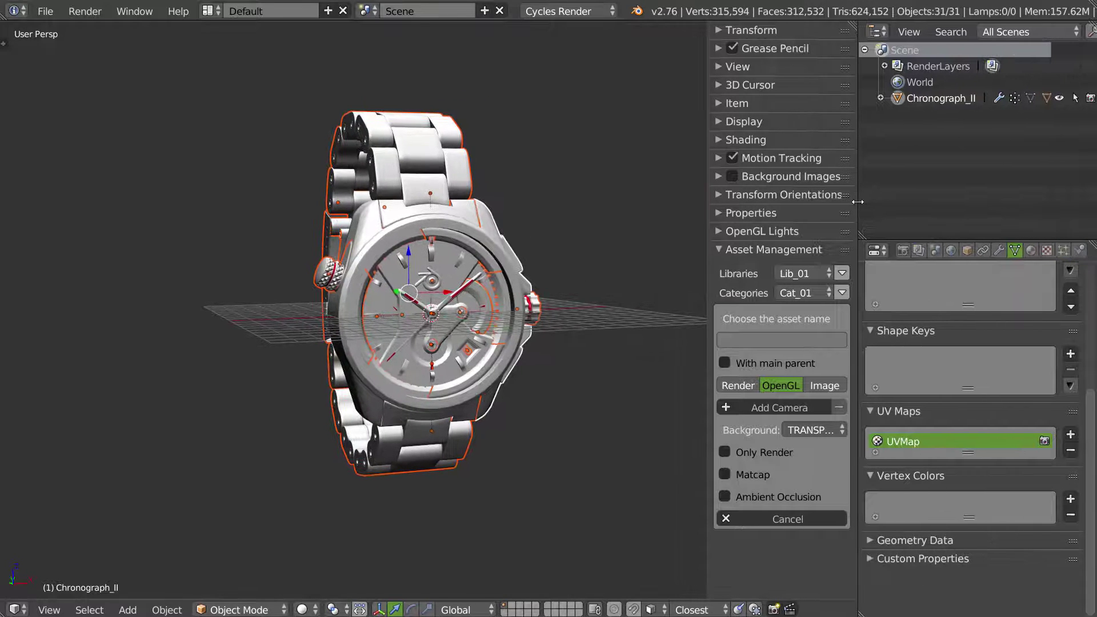
click(902, 251)
middle_drag(482, 312, 468, 286)
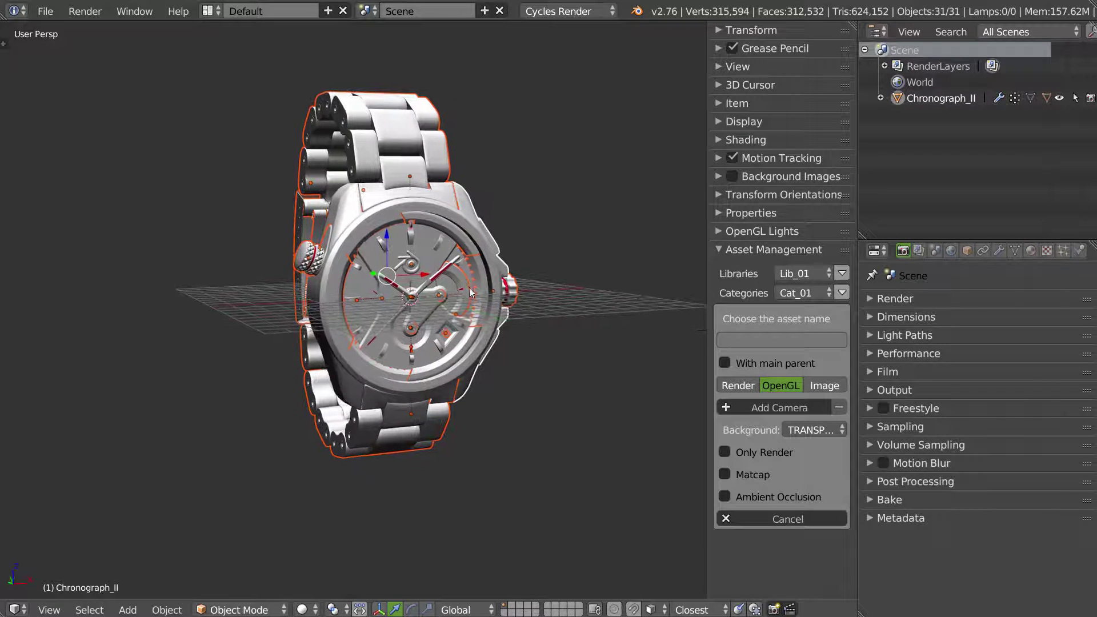
Name the new asset Watch_001 and copy the name for reuse
click(746, 338)
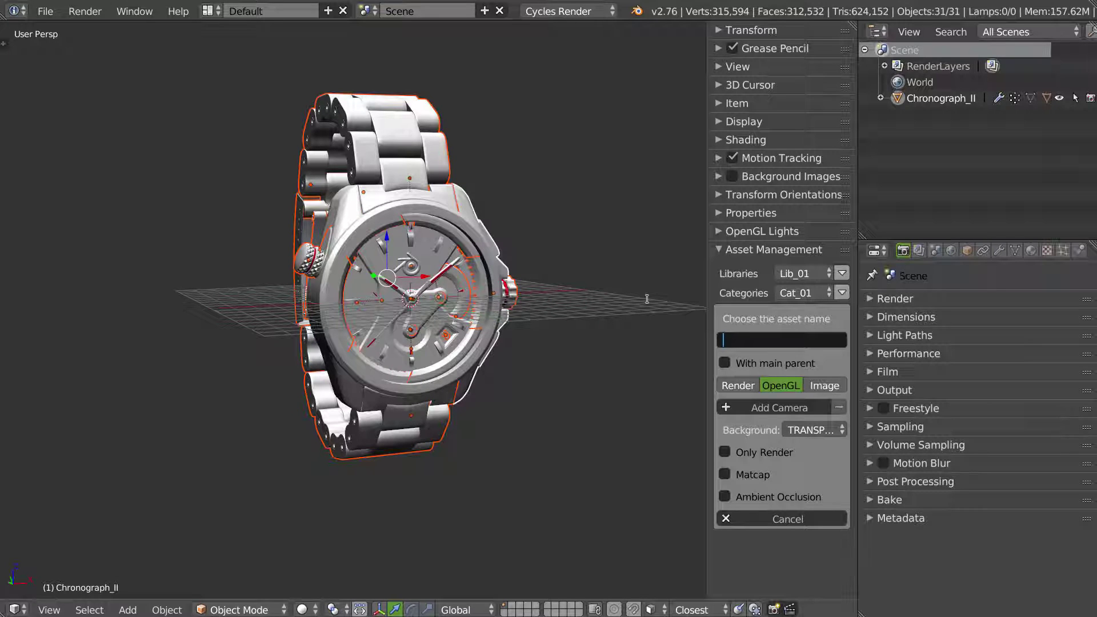
text(Watch_001)
key(ctrl+a)
key(ctrl+c)
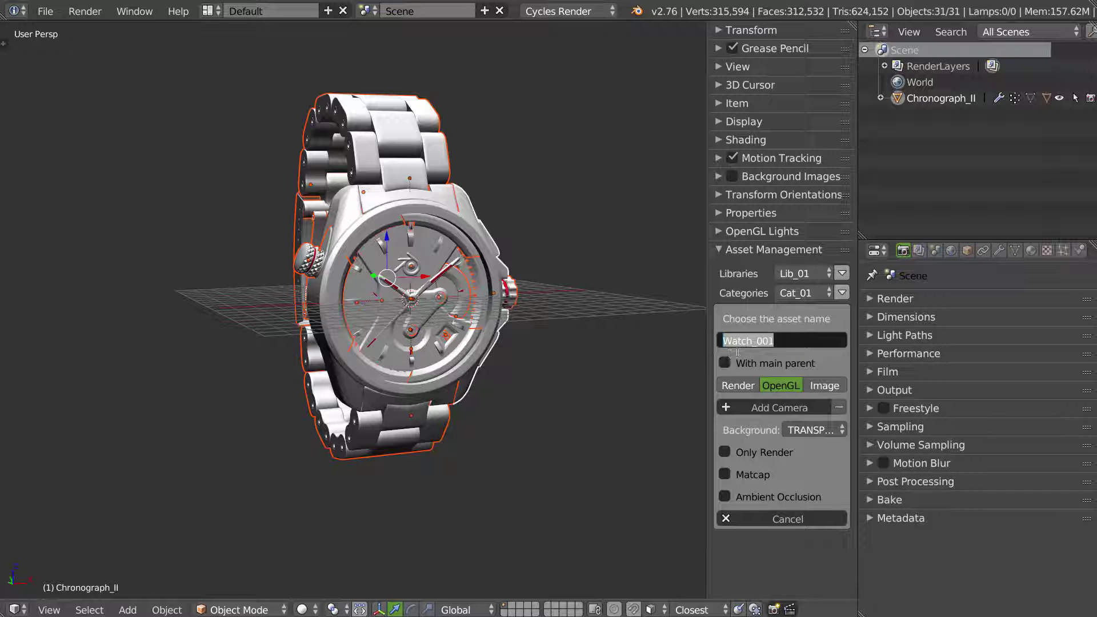
key(Return)
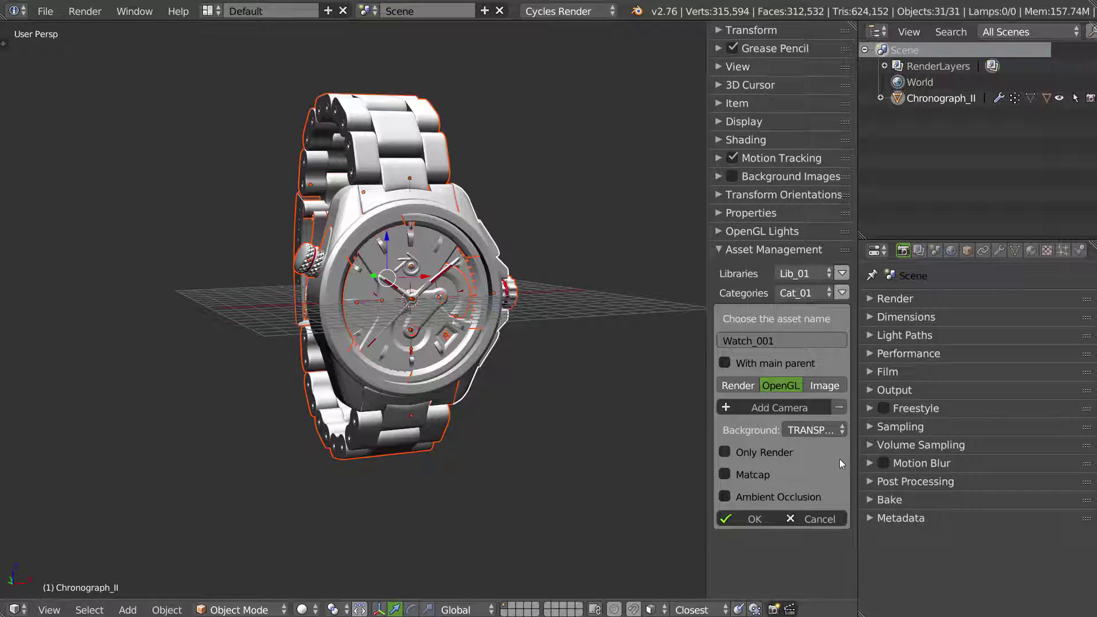
Add a camera for the OpenGL thumbnail, turn the watch to a three-quarter view in its frame, and keep the transparent background
click(777, 409)
middle_drag(411, 342, 410, 319)
scroll(410, 320, up, 2)
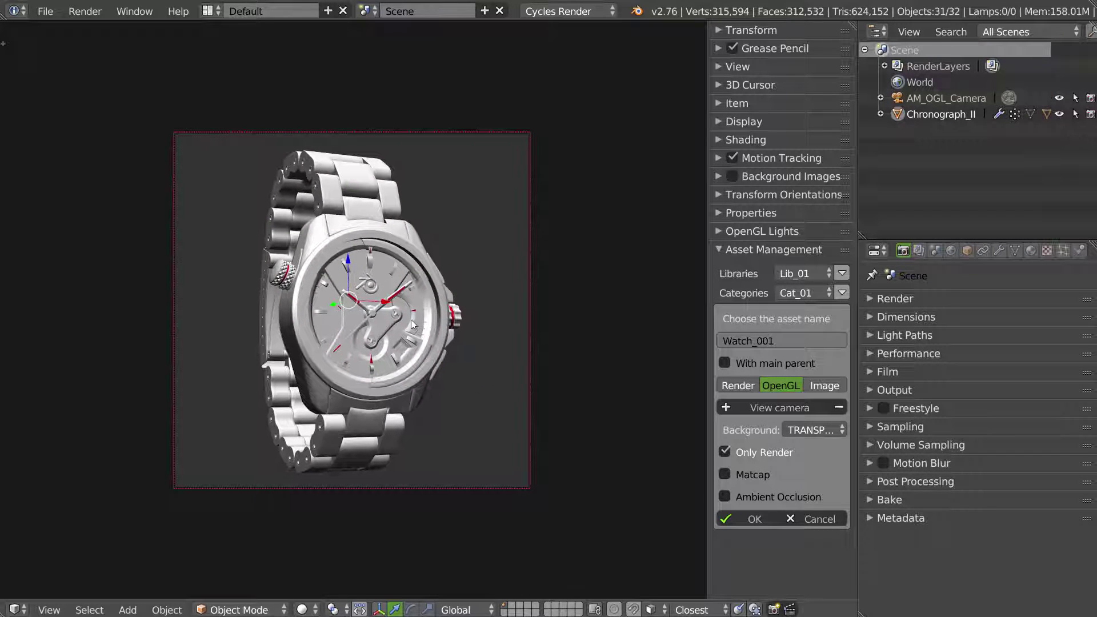
mouse_move(407, 377)
middle_down()
mouse_move(330, 380)
mouse_move(387, 362)
mouse_move(412, 371)
middle_up()
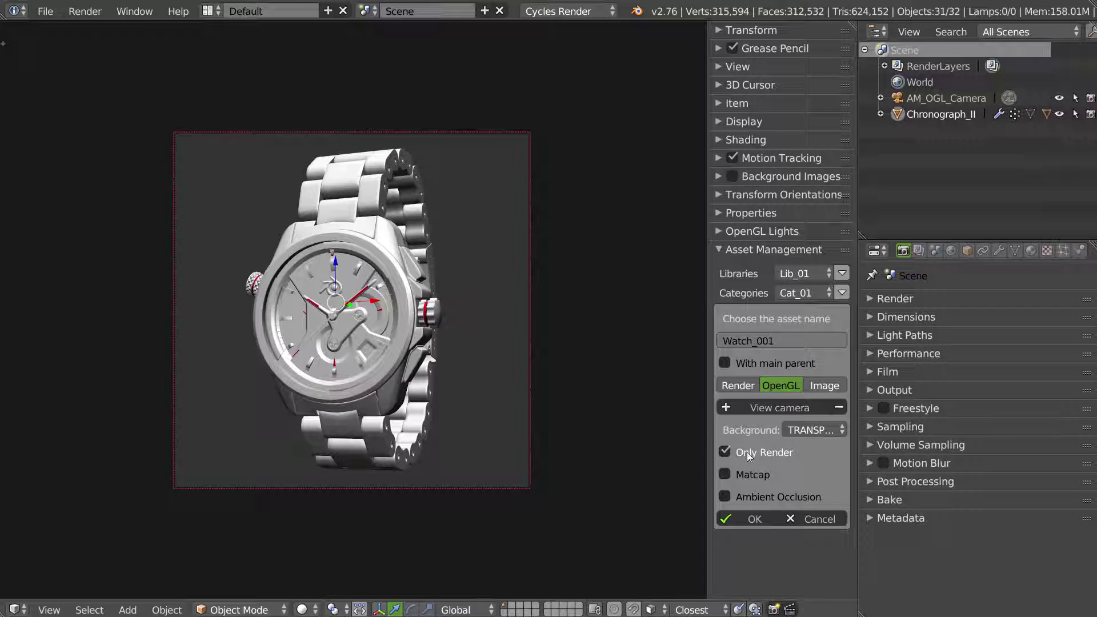
click(799, 429)
click(811, 429)
click(811, 393)
Enable Matcap for the thumbnail, try the dark grey, beige, blue and silver materials, and choose the satin gold one
click(733, 478)
click(794, 531)
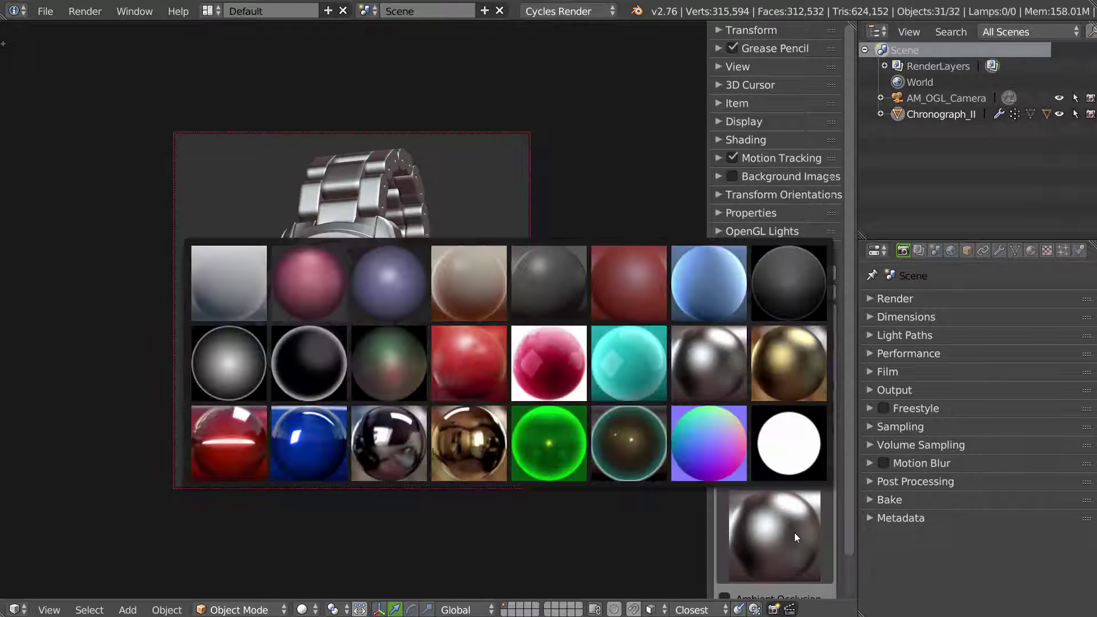
click(550, 314)
click(774, 536)
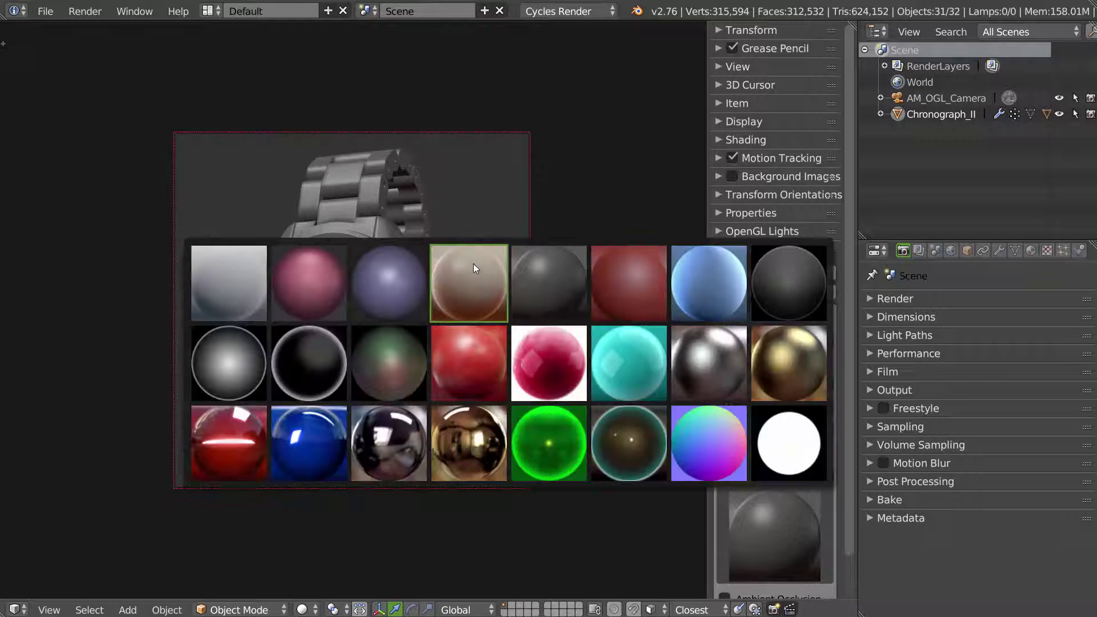
click(473, 263)
click(773, 537)
click(708, 279)
click(810, 527)
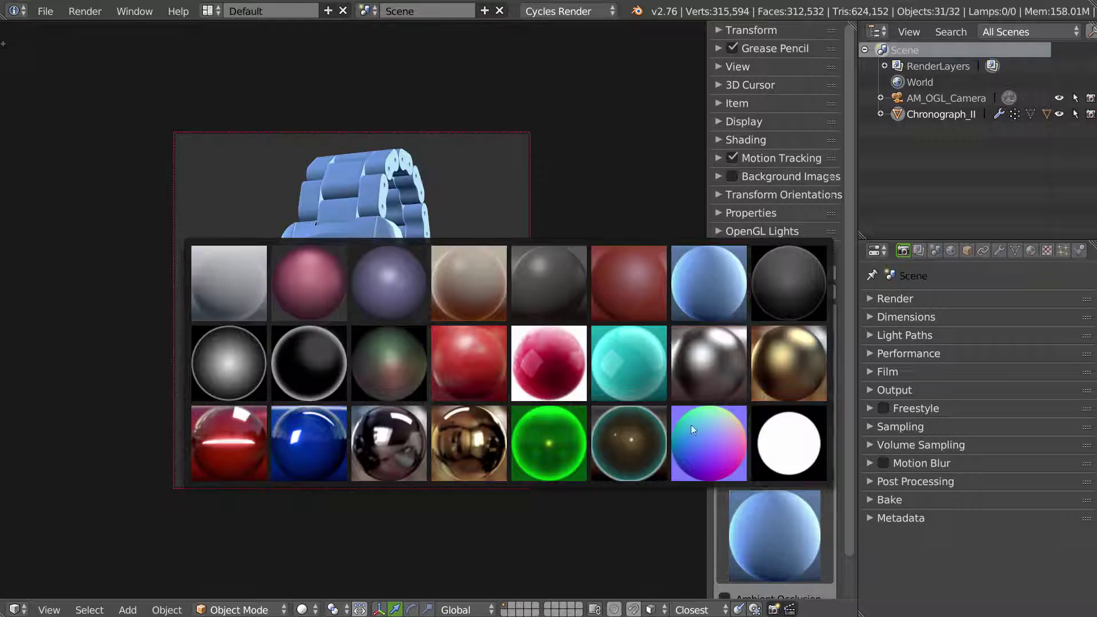
click(698, 375)
click(773, 536)
click(781, 371)
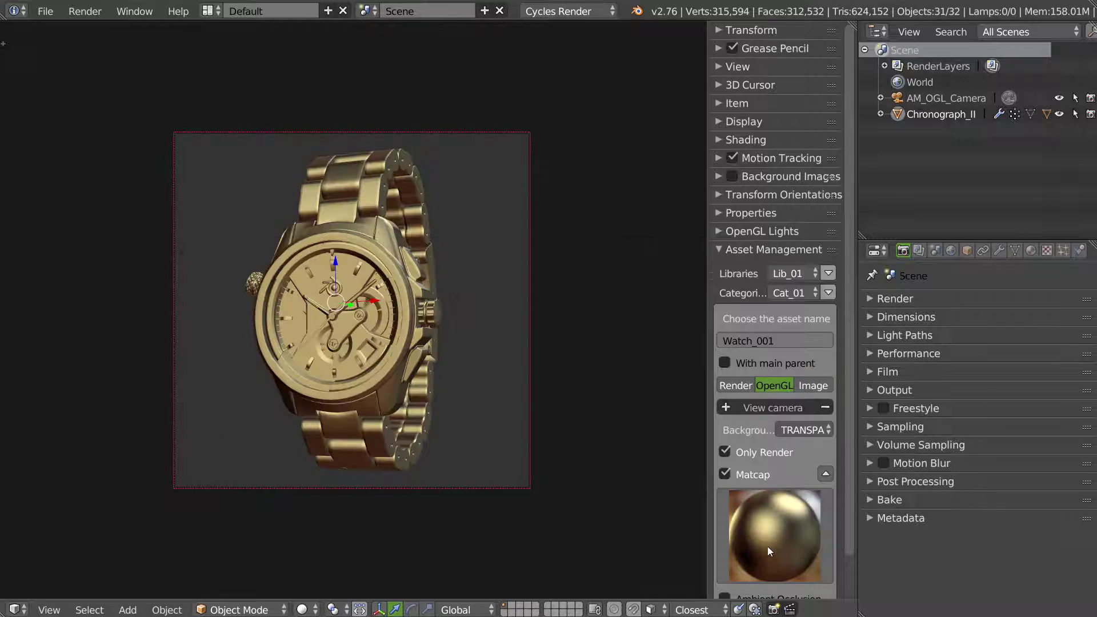
click(767, 546)
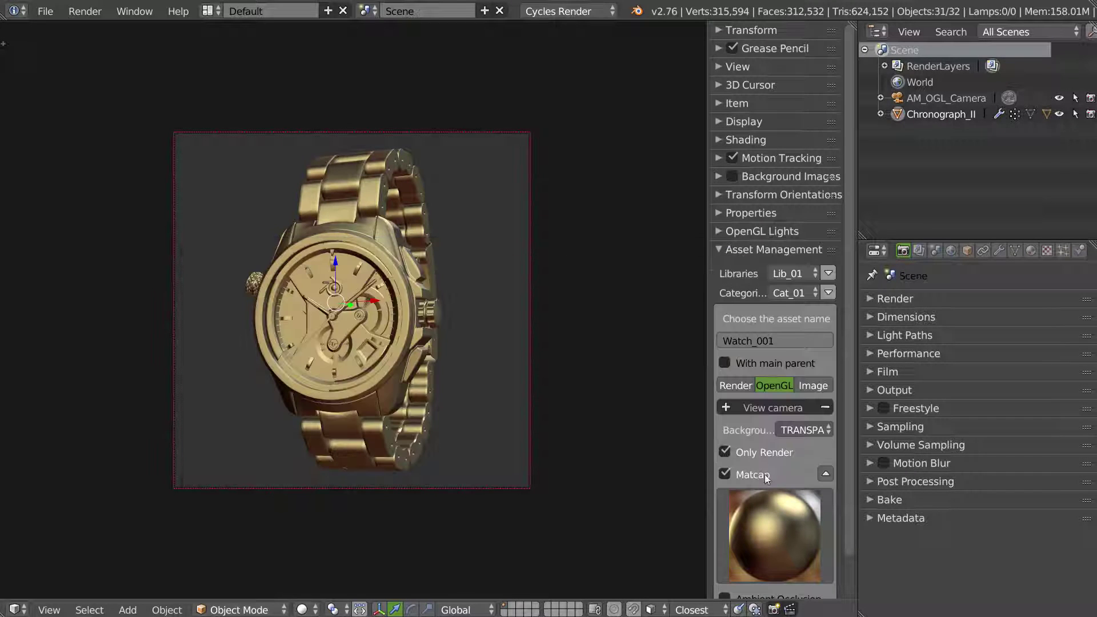
Try Ambient Occlusion on the thumbnail and look through its strength, distance and sample settings
scroll(769, 355, down, 2)
click(724, 556)
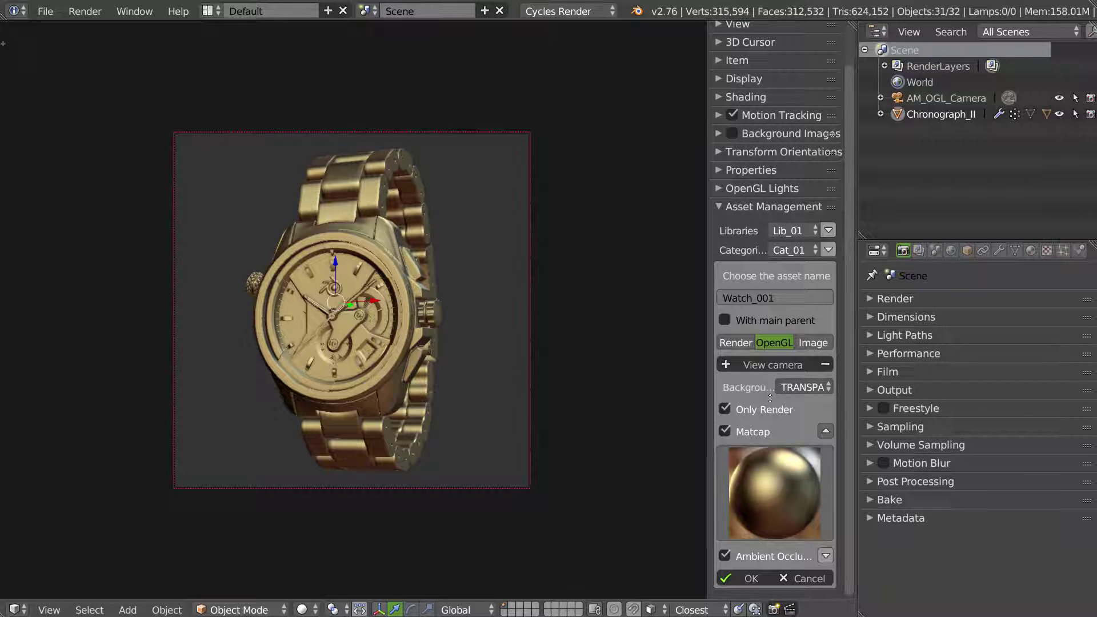
click(824, 557)
scroll(807, 343, down, 5)
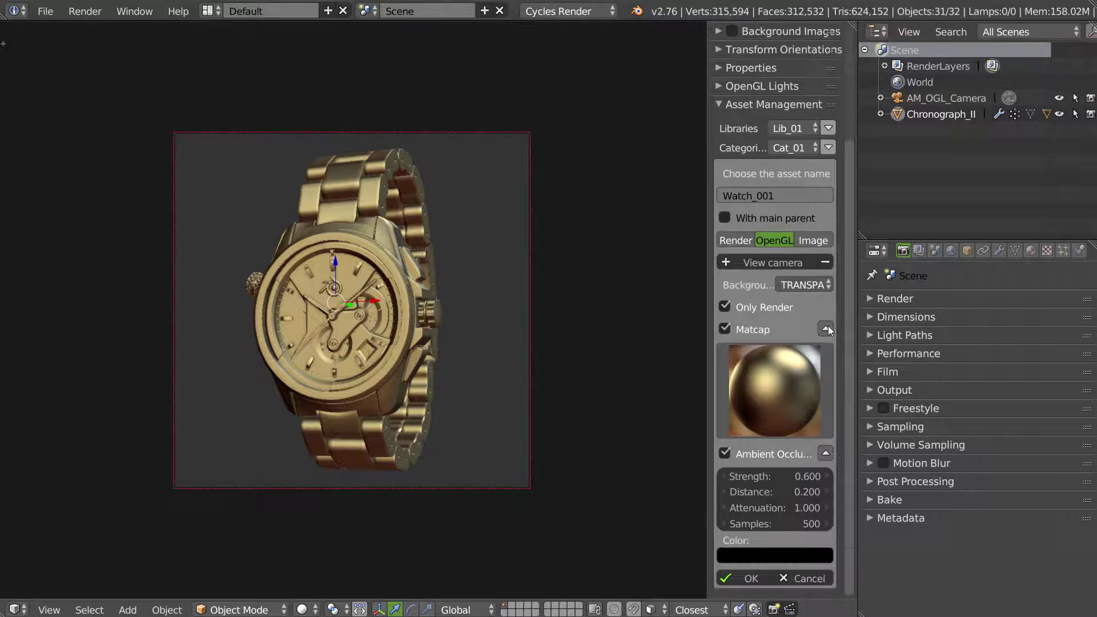
click(826, 329)
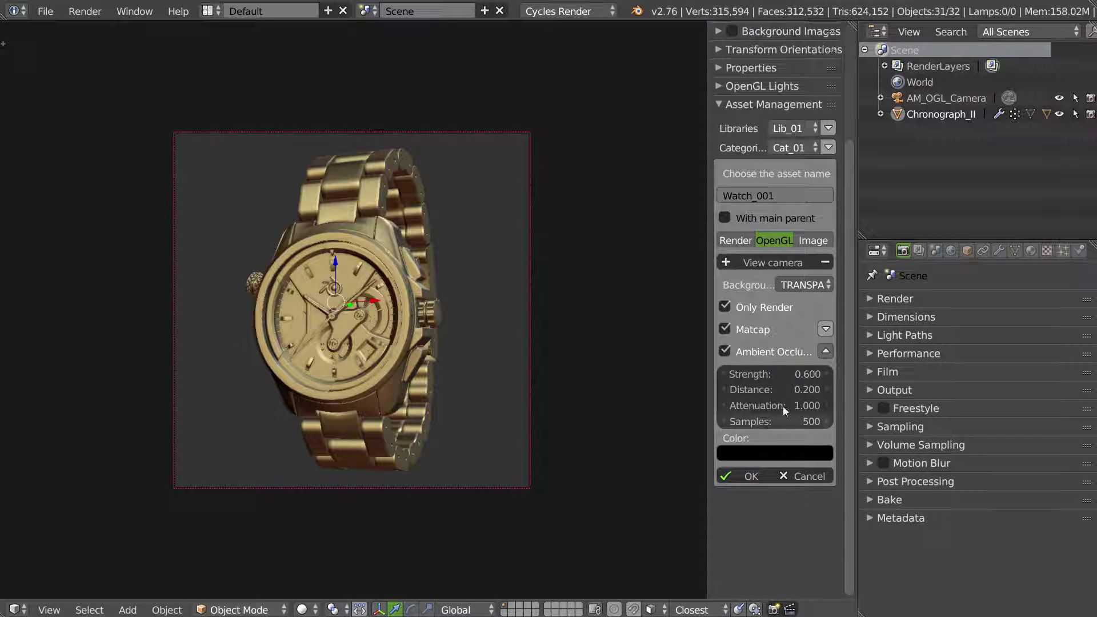
drag(760, 374, 771, 374)
click(724, 351)
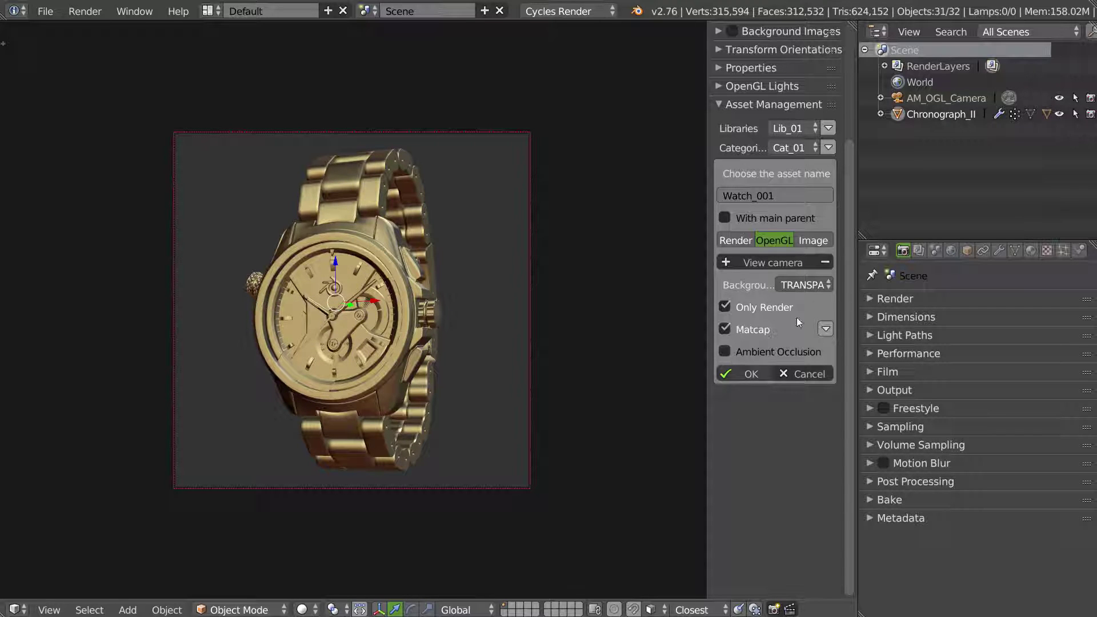
Add the Watch_001 asset to the Cat_01 category of Lib_01 and open the asset previews
click(742, 381)
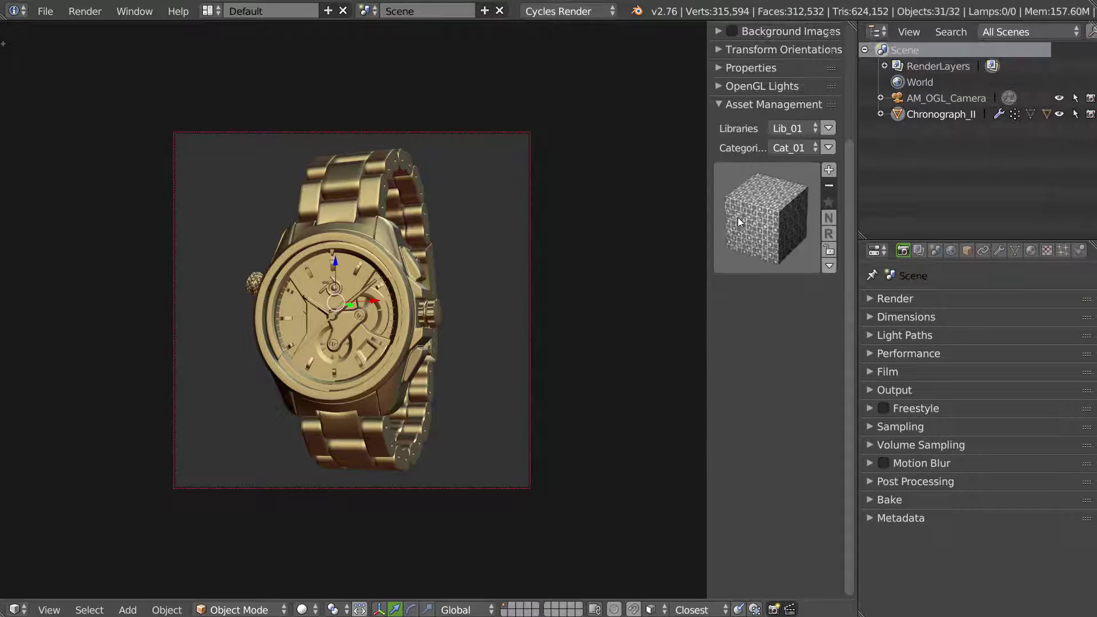
click(738, 217)
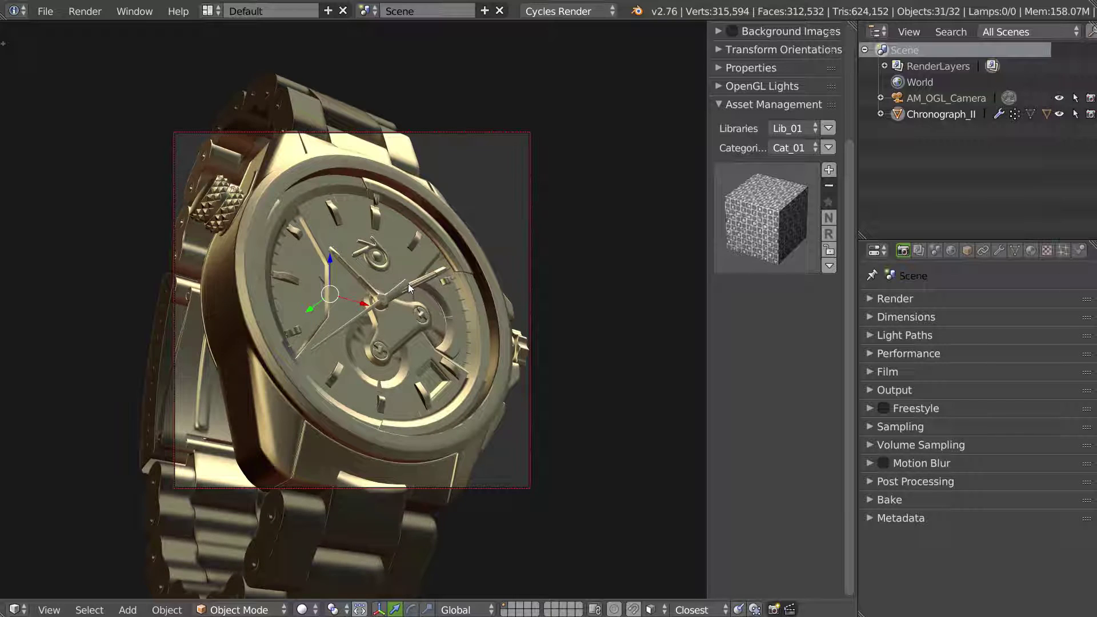
Start adding a second asset from the selected watch and name it Watch_002
click(883, 114)
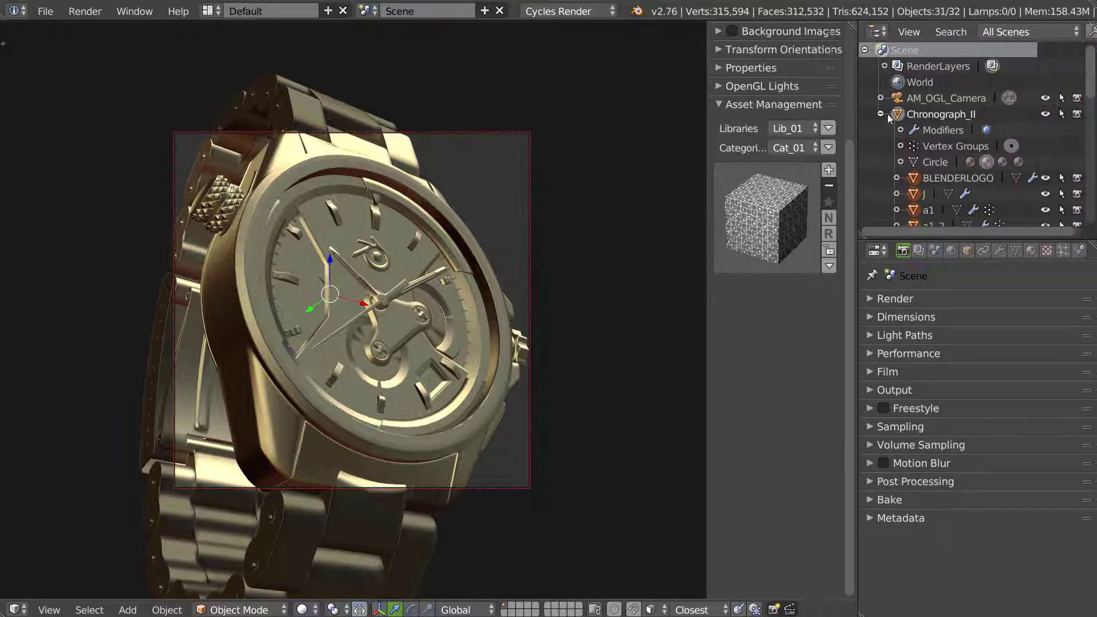
click(882, 115)
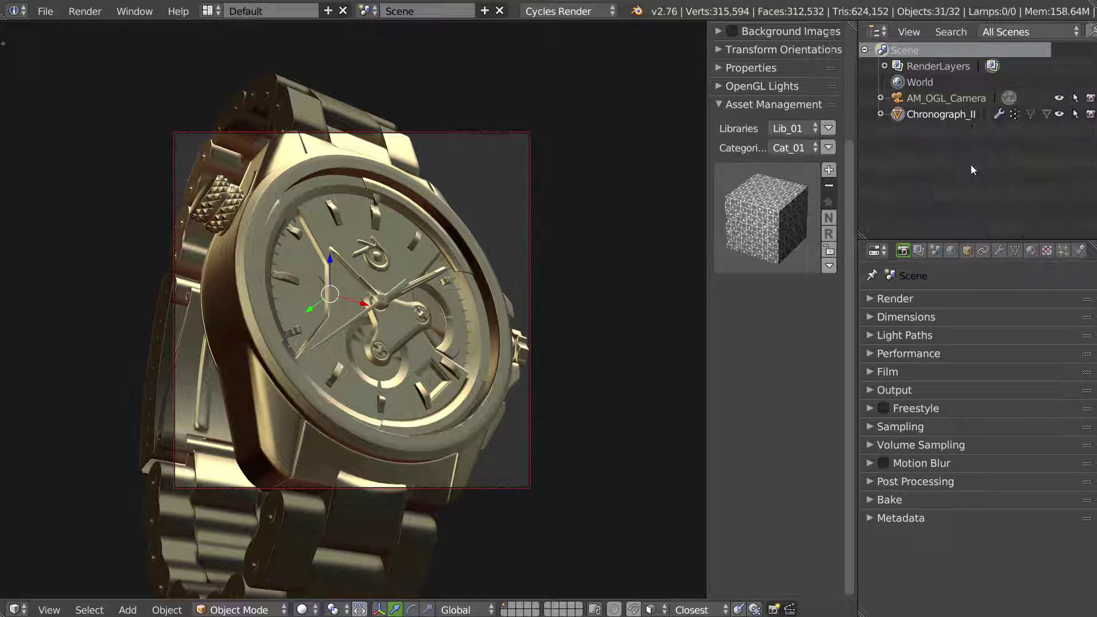
click(829, 170)
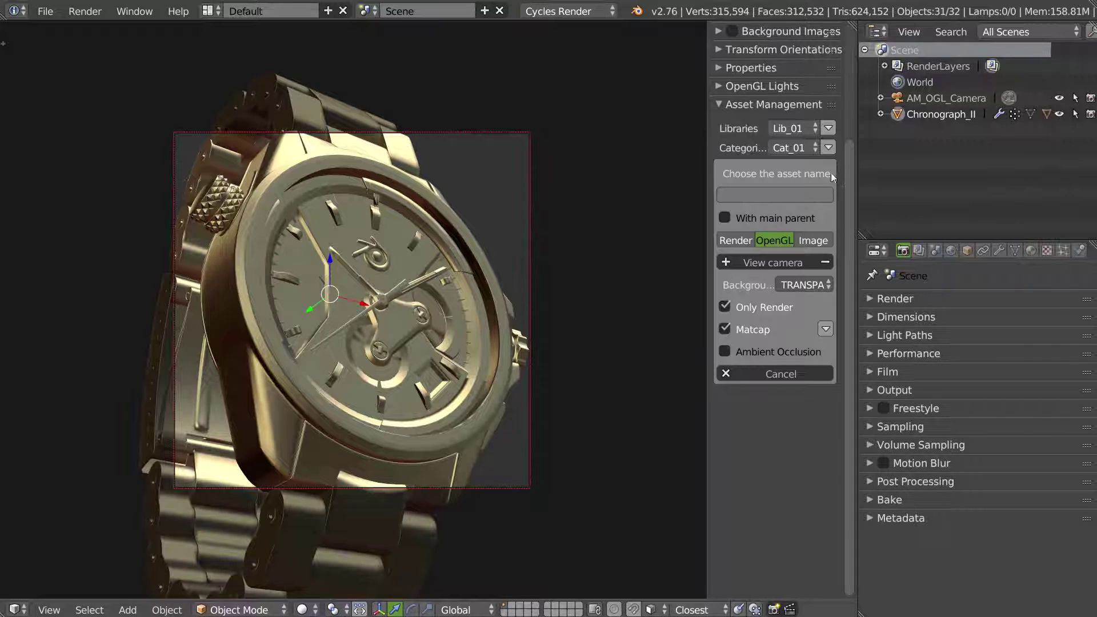
click(755, 196)
key(ctrl+v)
text(2)
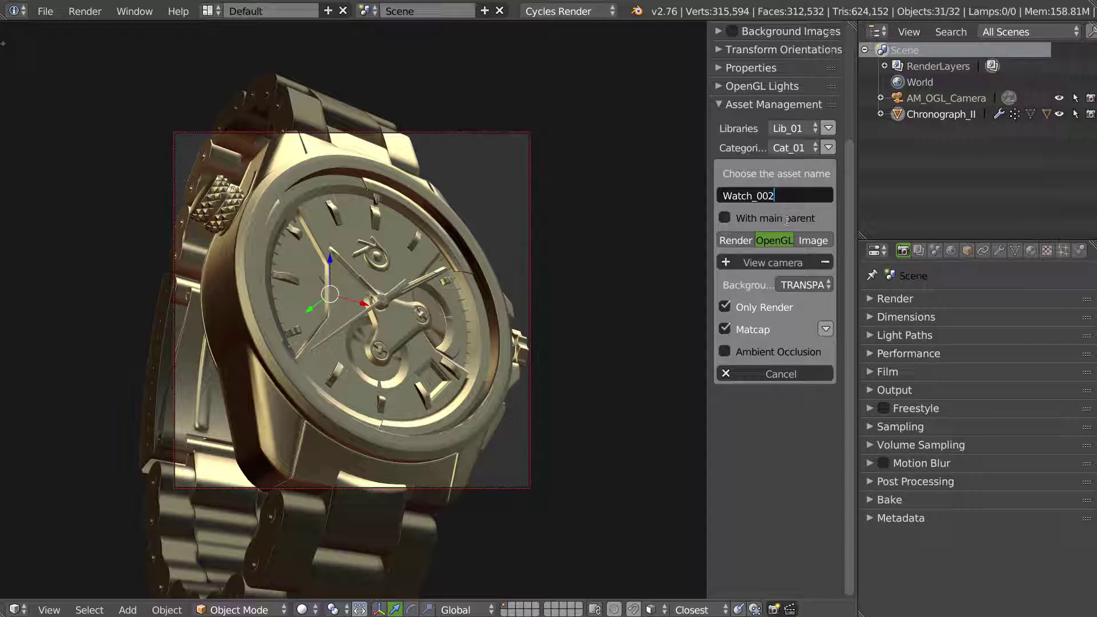
key(Return)
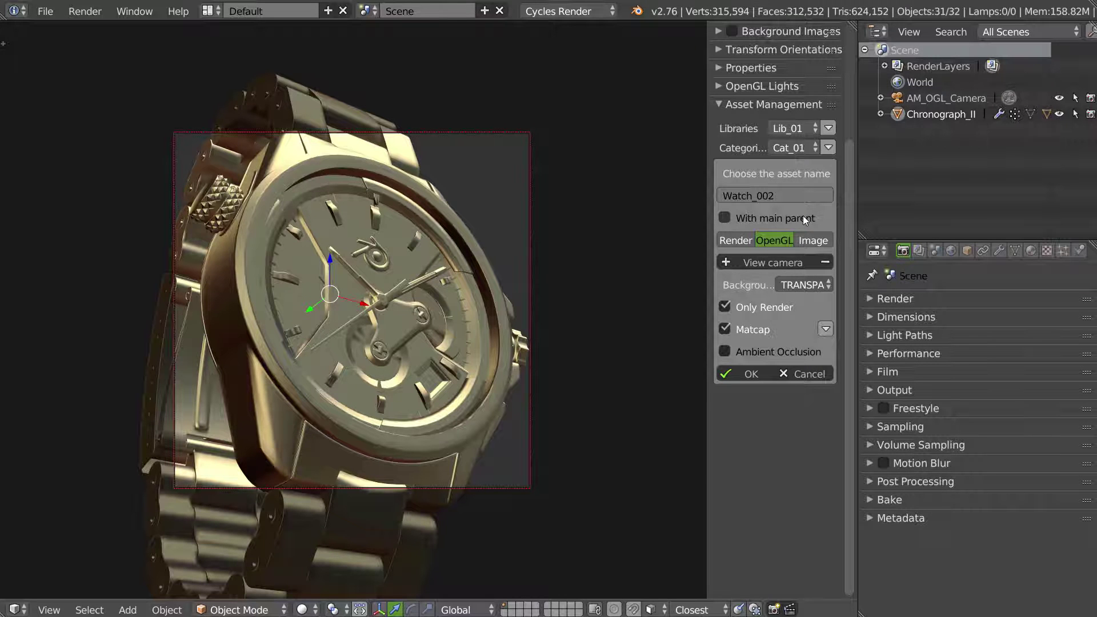
Try the pink and violet matcaps on the Watch_002 thumbnail, and choose the dark one with a bright grey centre
click(826, 328)
click(774, 392)
click(327, 155)
click(779, 381)
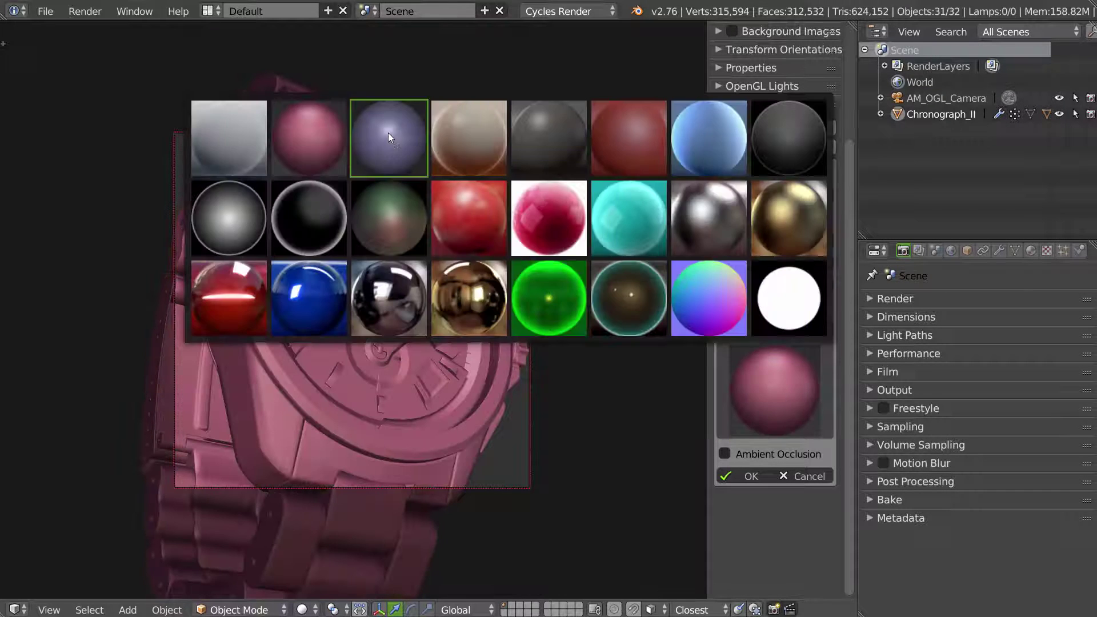
click(388, 132)
click(787, 382)
click(228, 214)
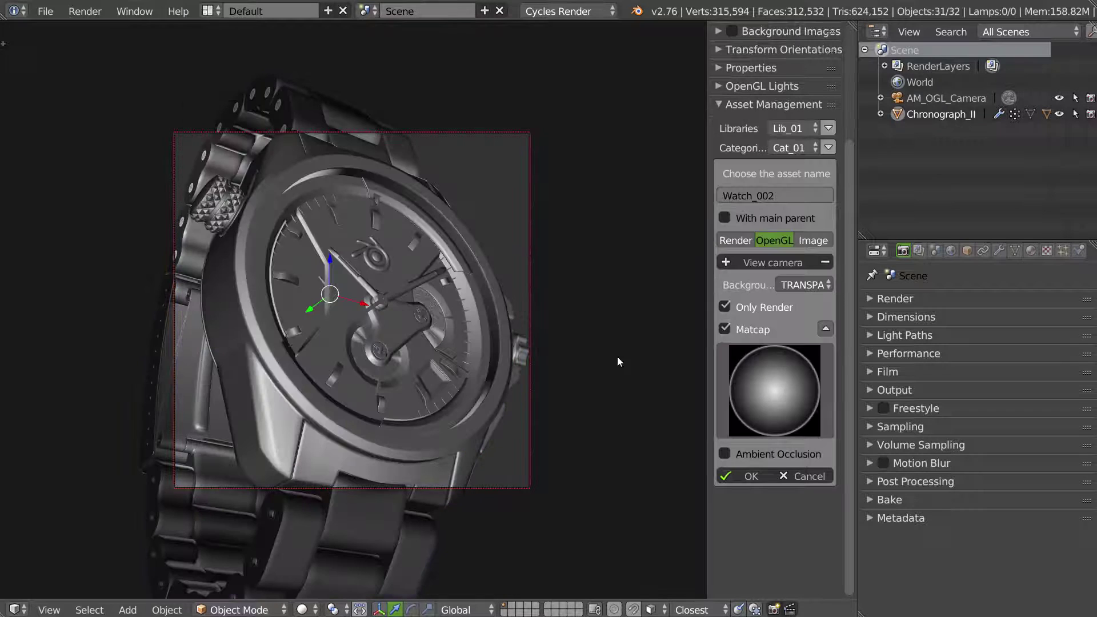
Try the dark green-red, light grey and beige clay matcaps on the Watch_002 thumbnail, with Ambient Occlusion turned on
click(761, 396)
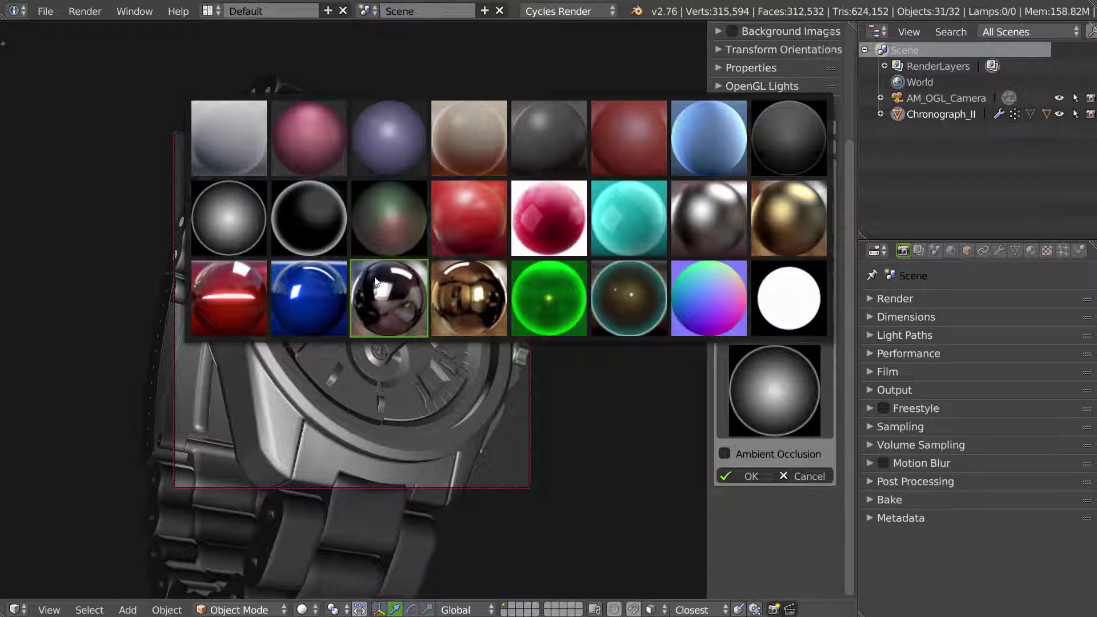
click(383, 231)
click(747, 397)
click(239, 153)
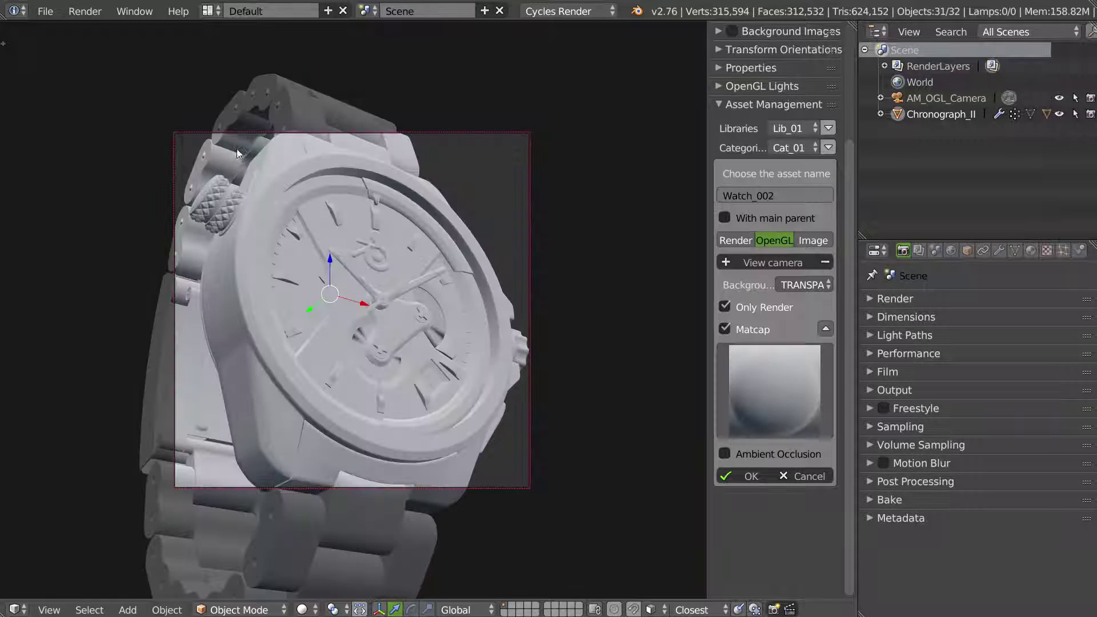
click(761, 361)
click(725, 454)
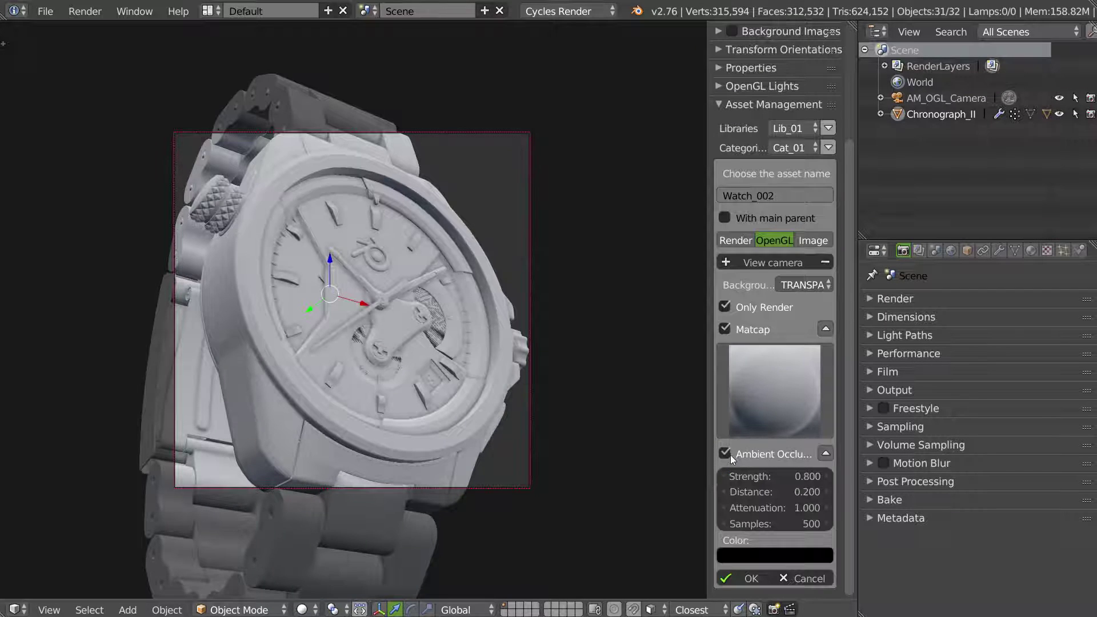
click(773, 374)
click(454, 141)
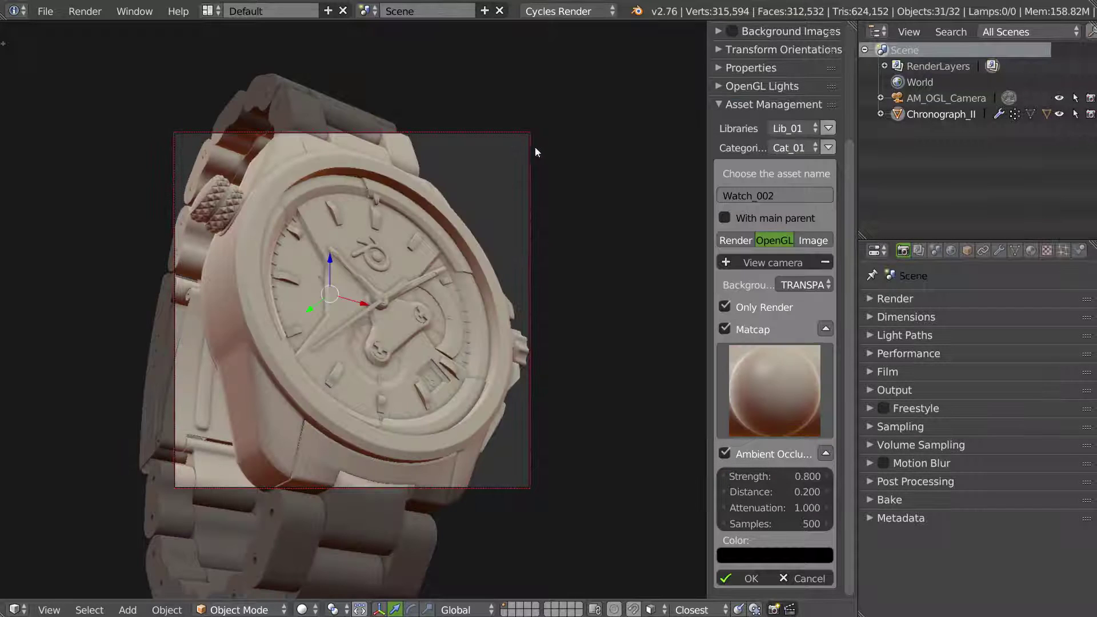
Choose the silver metallic matcap for the Watch_002 thumbnail and turn off Ambient Occlusion
click(759, 399)
click(706, 232)
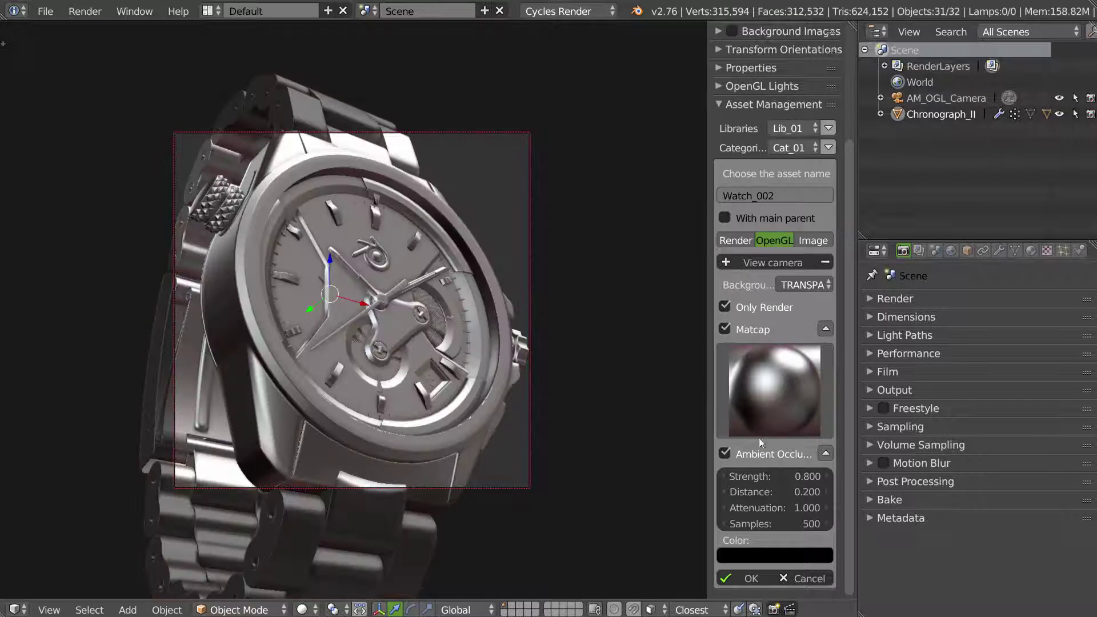
click(725, 453)
Adjust the camera angle on the watch slightly, add the Watch_002 asset to Cat_01 of Lib_01 and open the asset previews
middle_drag(437, 329, 435, 324)
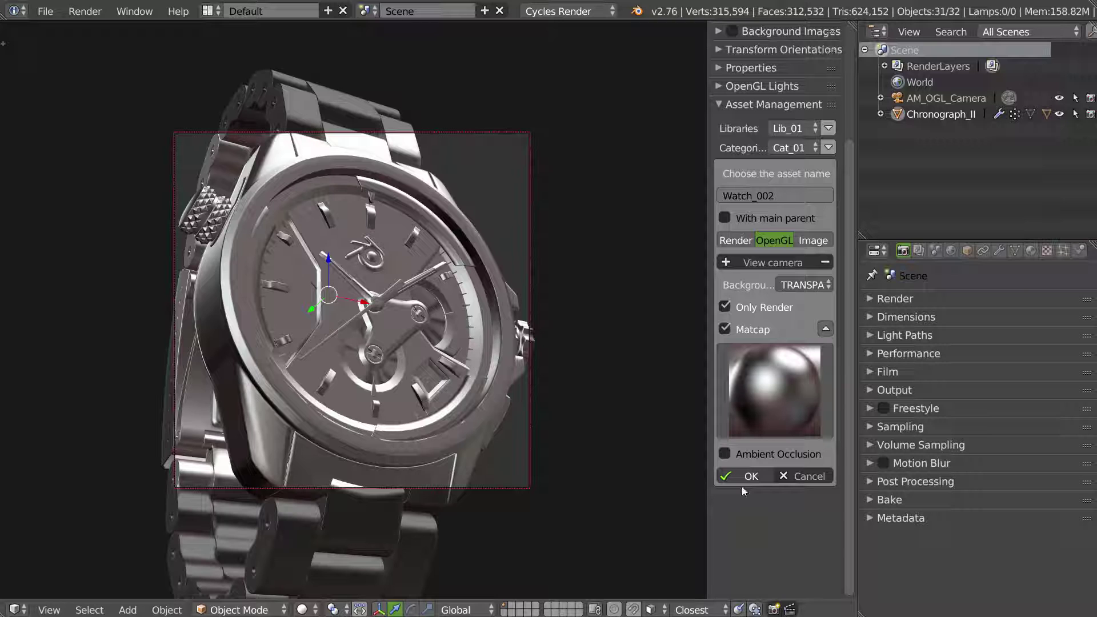
key(Return)
click(737, 238)
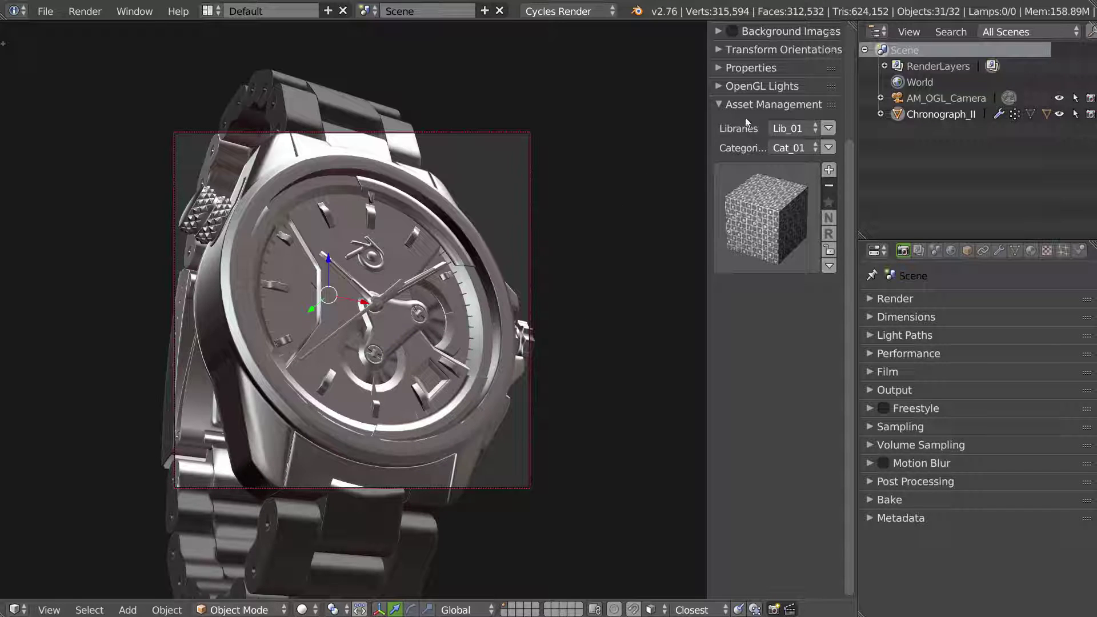
Show the OpenGL Lights presets and the Chronograph_II hierarchy, and start adding a new asset named Watch_003
click(728, 85)
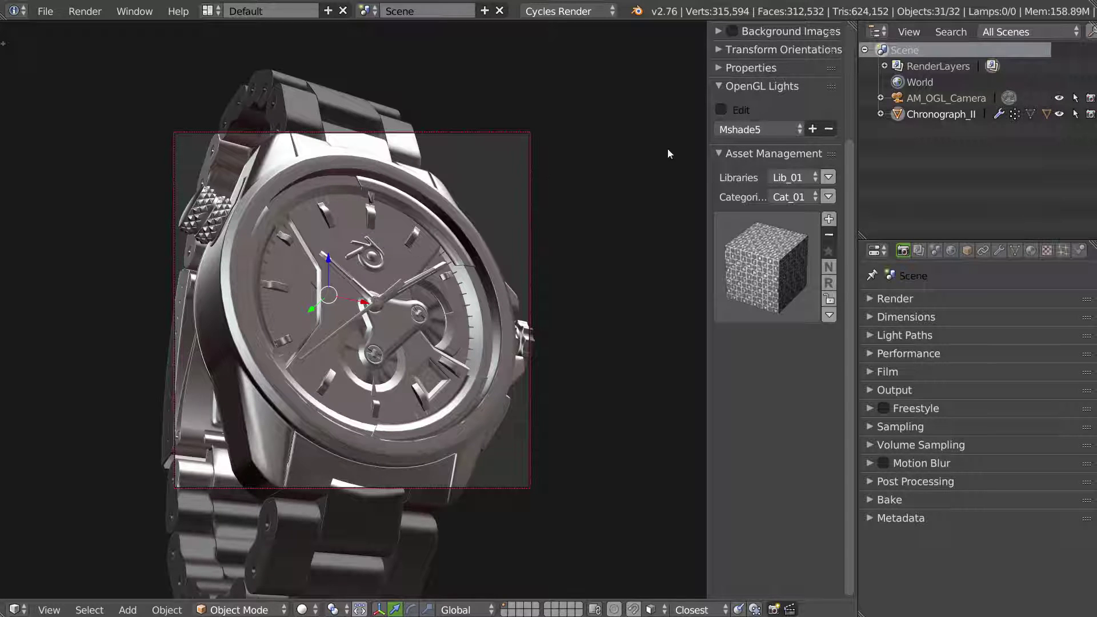
click(880, 114)
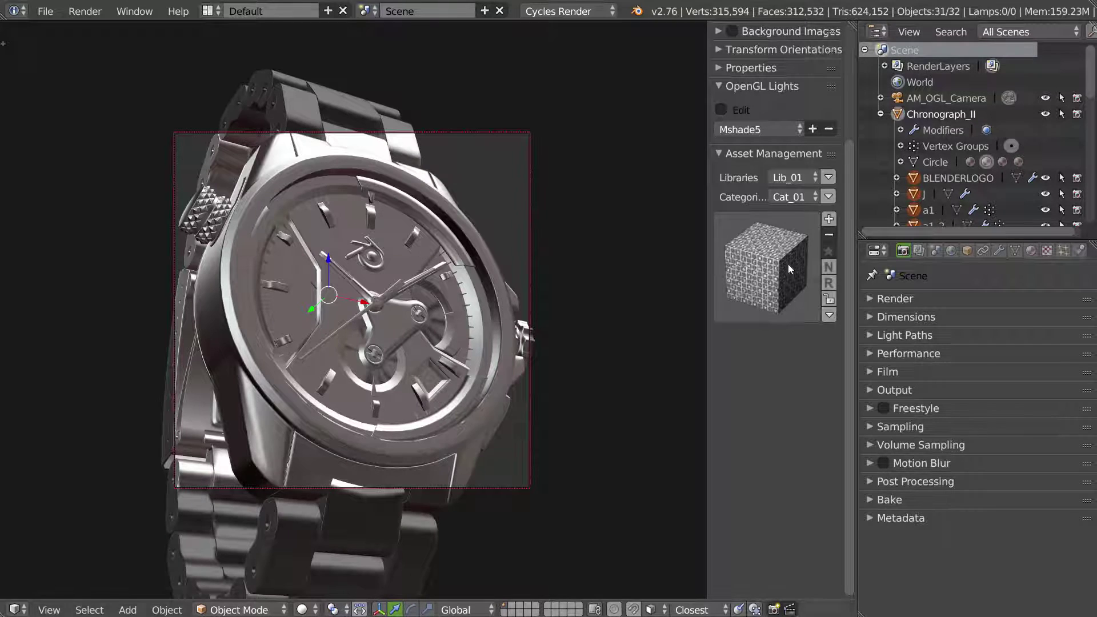
click(829, 220)
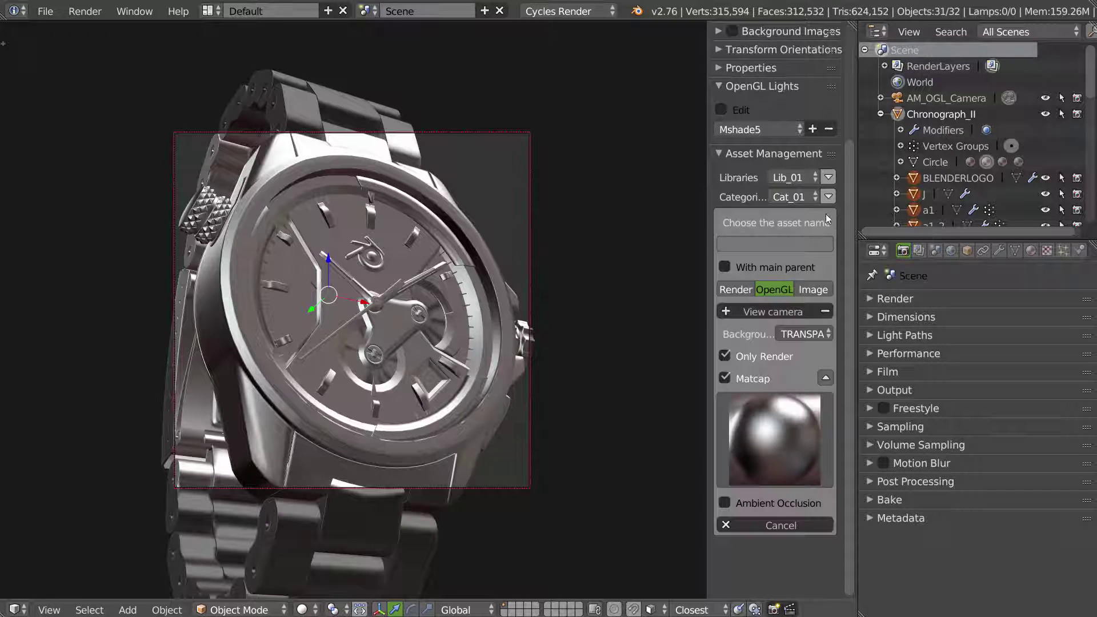
click(760, 245)
text(Watch_001)
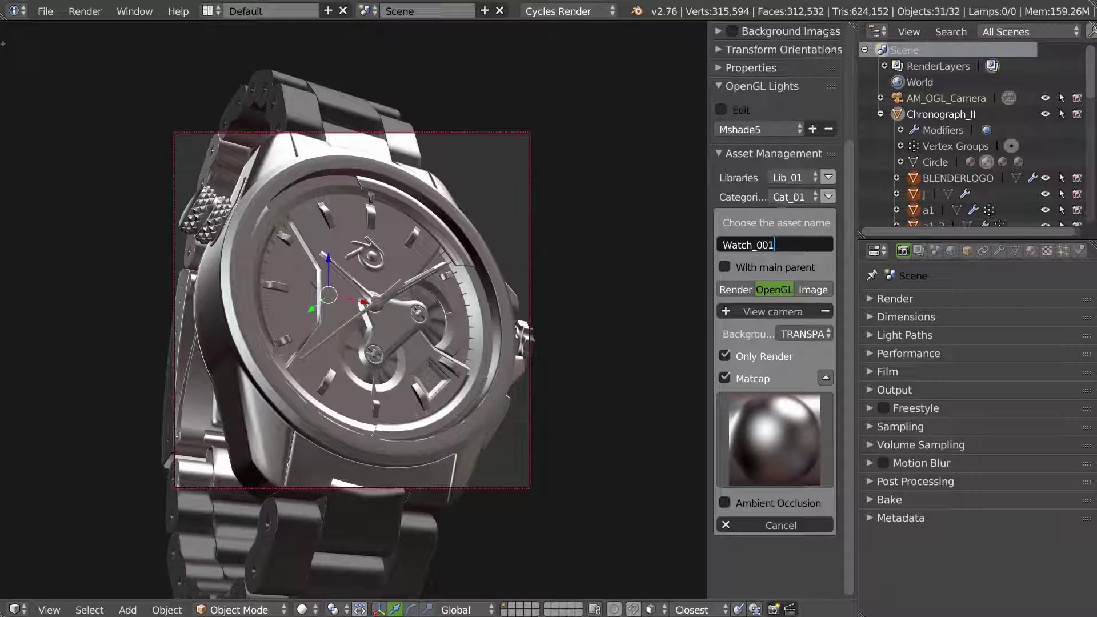
key(BackSpace)
text(3)
key(Return)
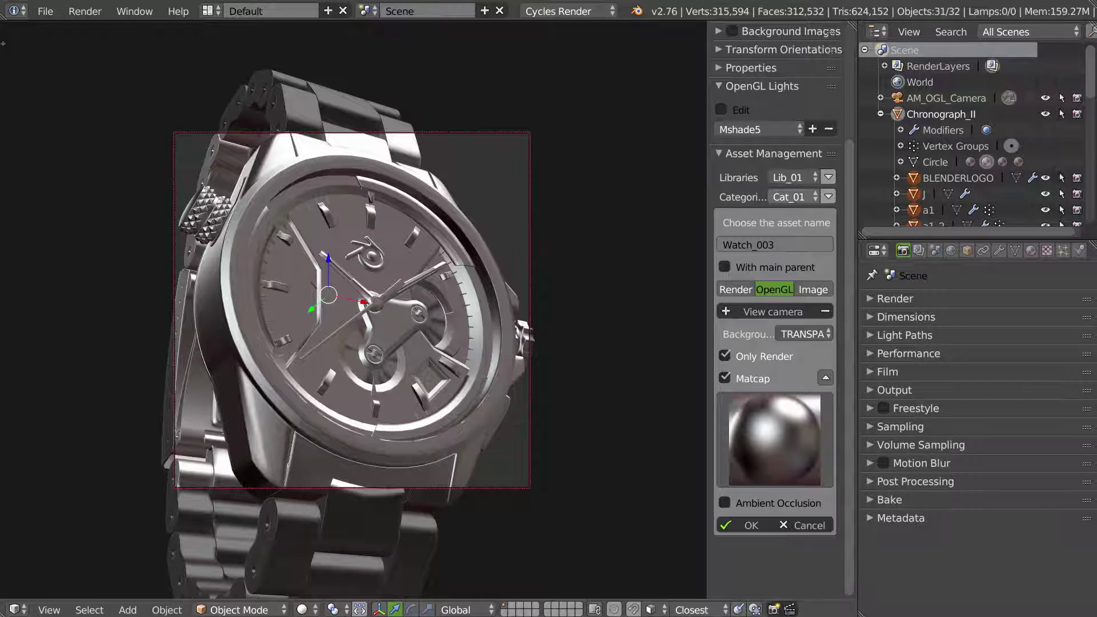
Turn off Matcap for the Watch_003 thumbnail and try the Silver and Fairclay OpenGL light presets
click(725, 377)
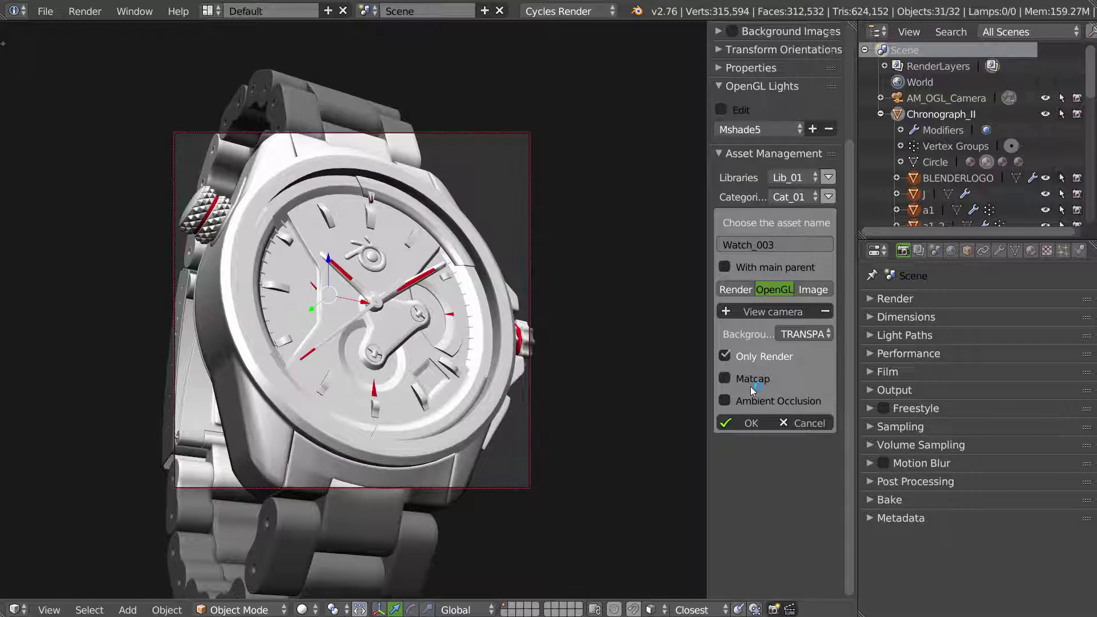
click(745, 129)
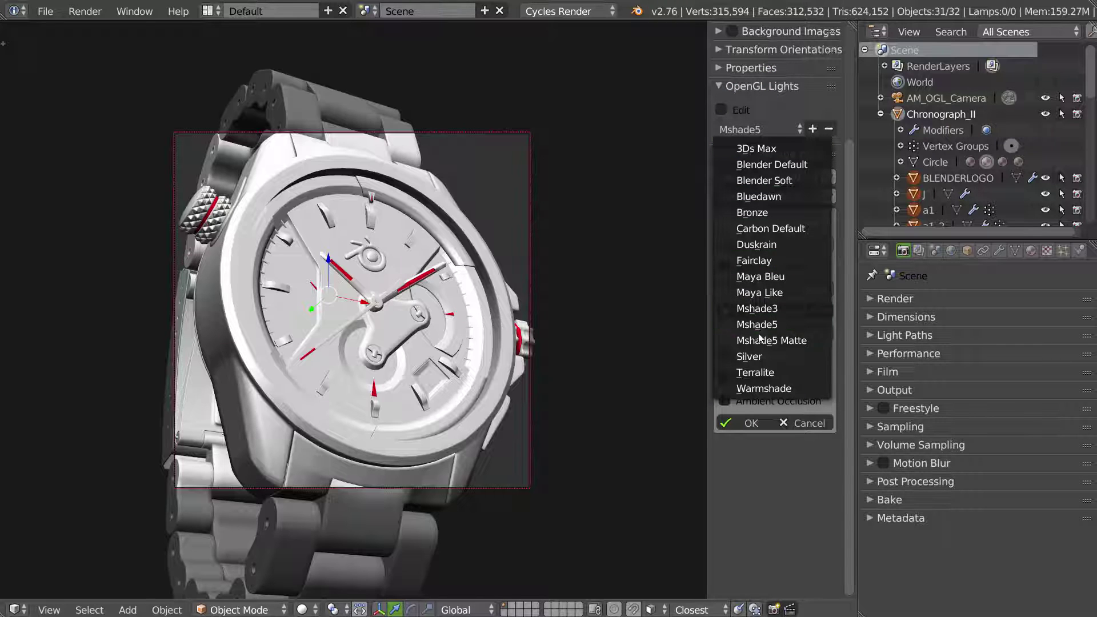
click(753, 355)
click(749, 127)
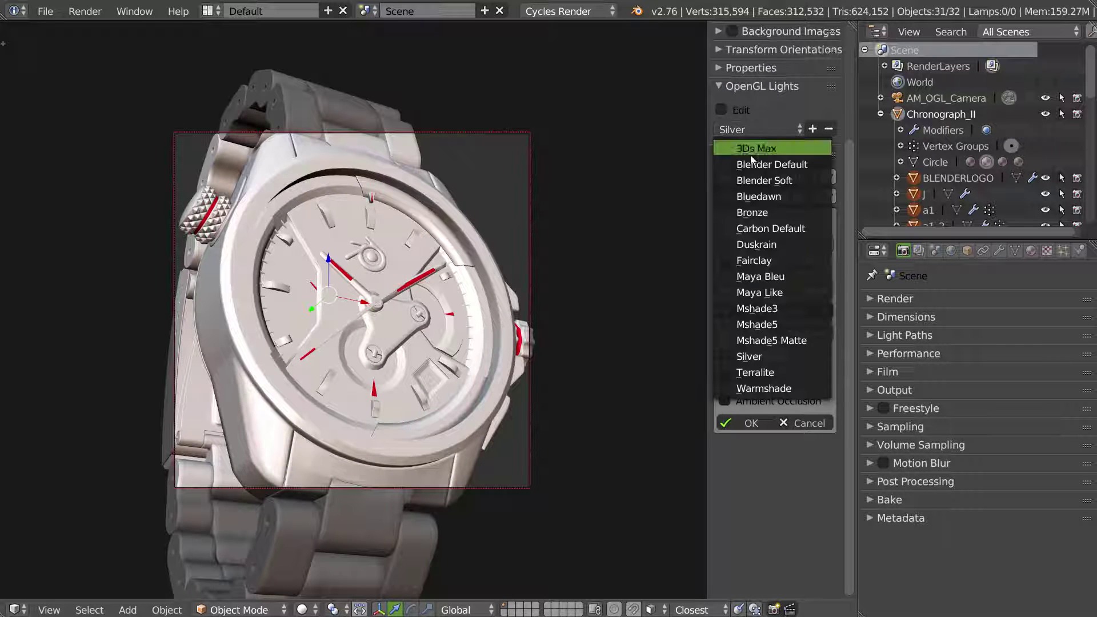
click(753, 258)
click(763, 128)
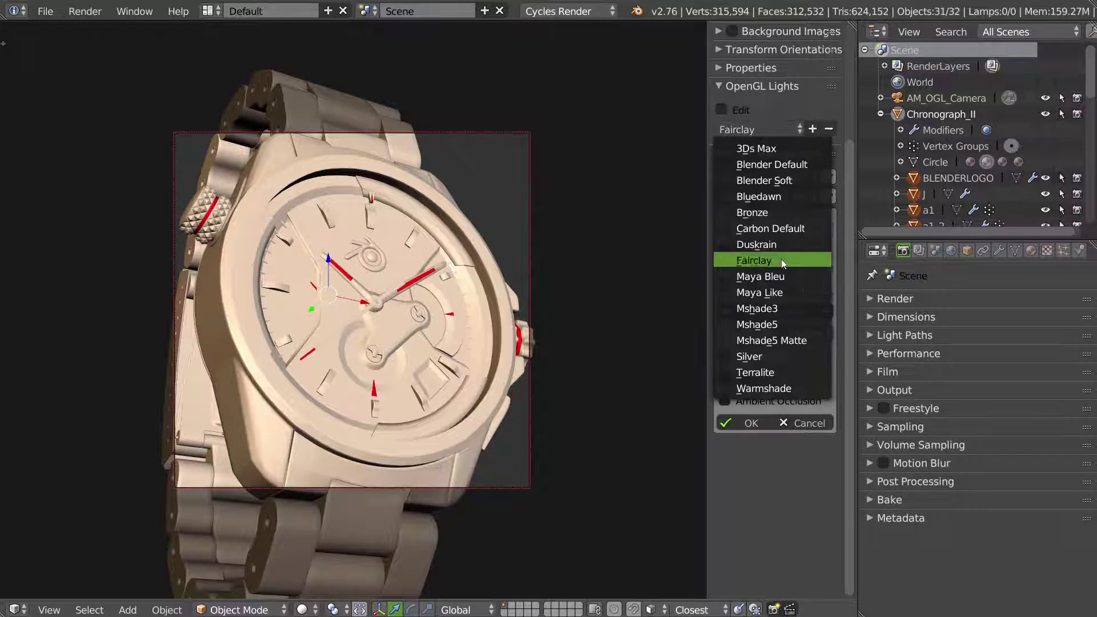
click(768, 258)
Try the Maya Bleu, Mshade3 and Terralite light presets on the watch, and settle on Warmshade
click(759, 129)
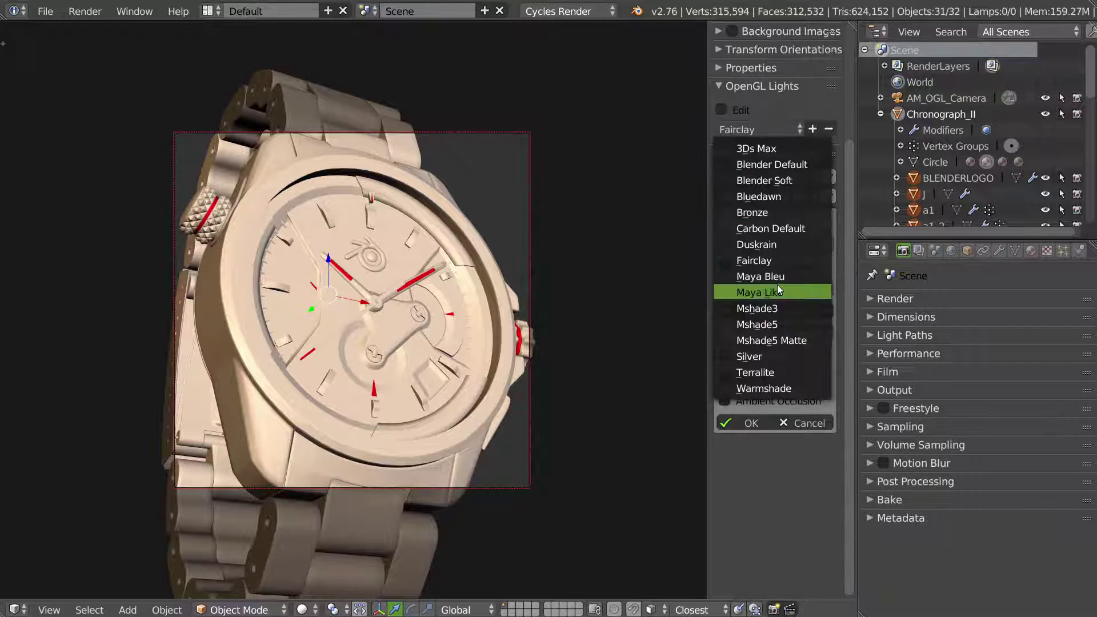
click(771, 283)
click(770, 130)
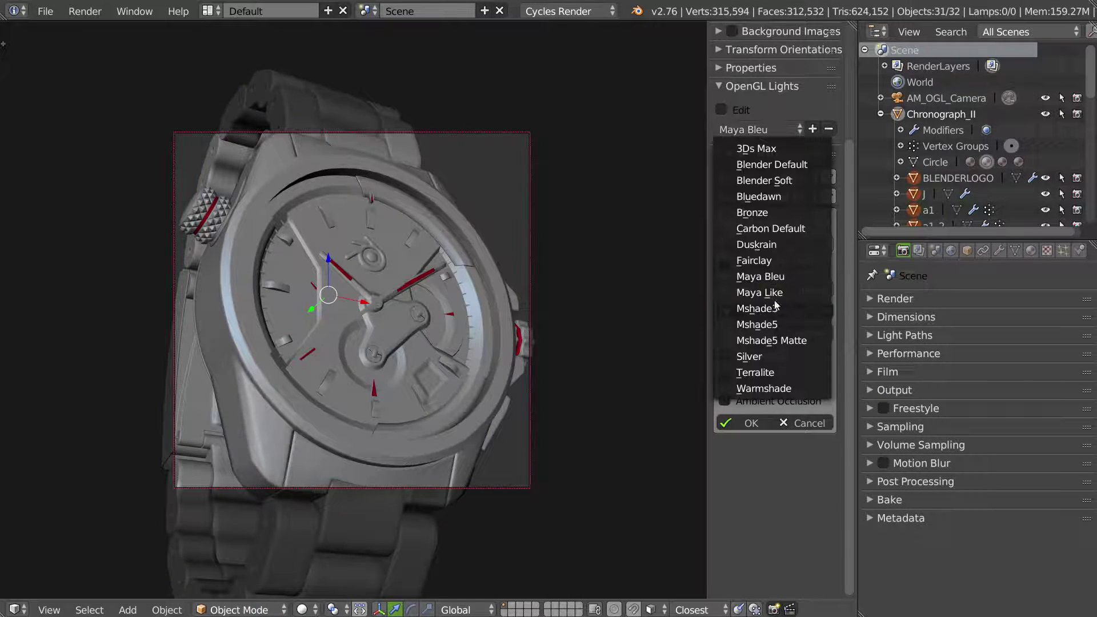
click(765, 309)
click(769, 131)
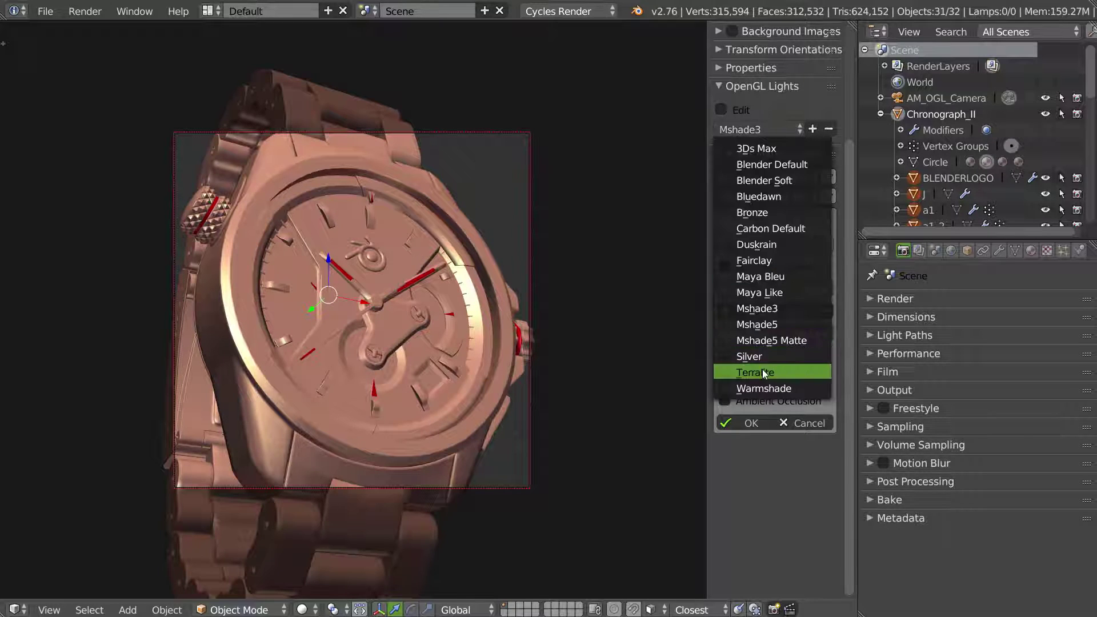
click(762, 372)
click(759, 131)
click(767, 393)
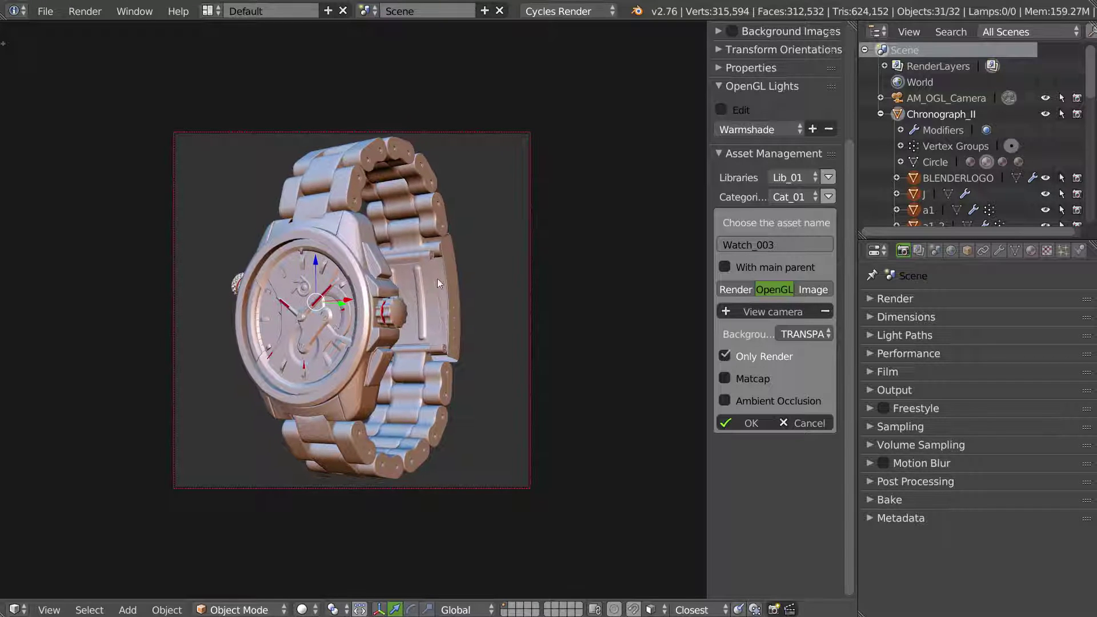
Add the Watch_003 asset to the library with Ambient Occlusion off, and look at the Watch_002 and Watch_003 previews
click(725, 399)
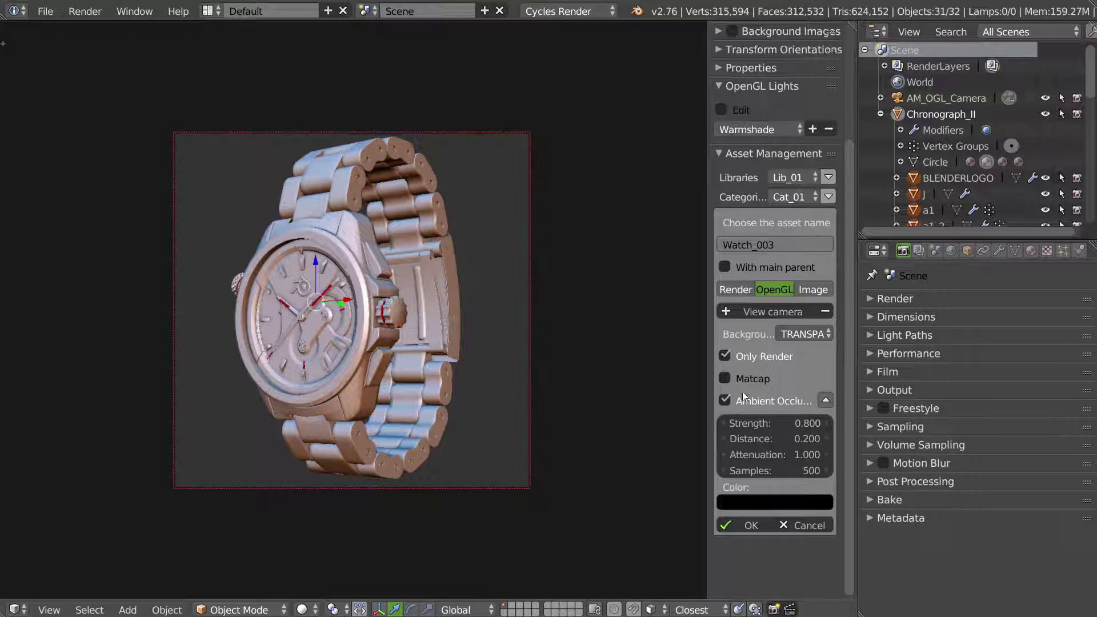
click(724, 402)
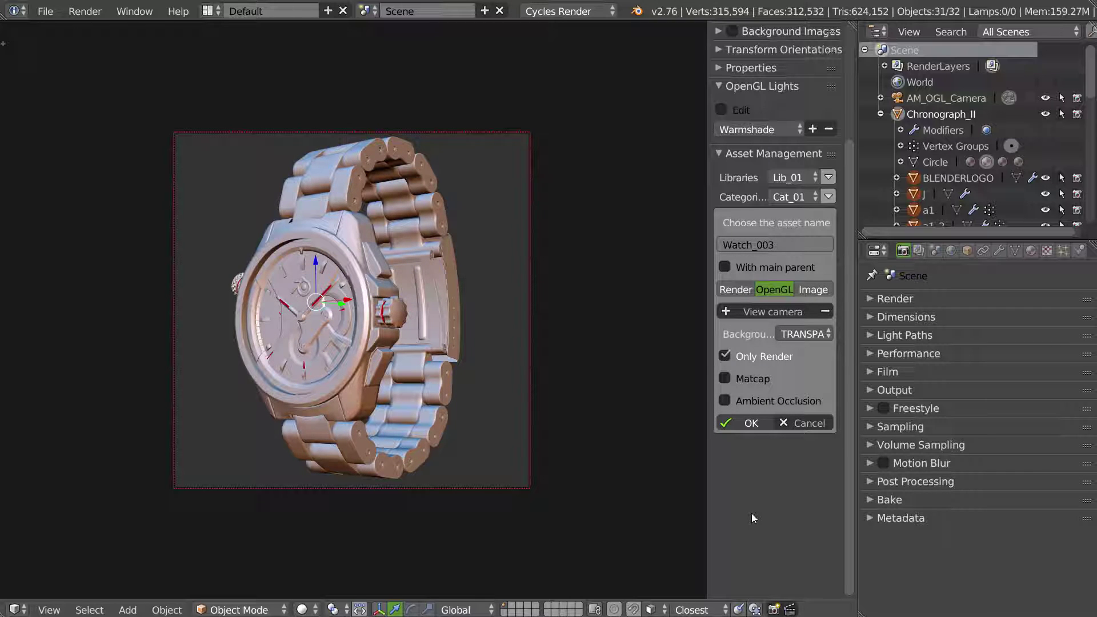
click(752, 289)
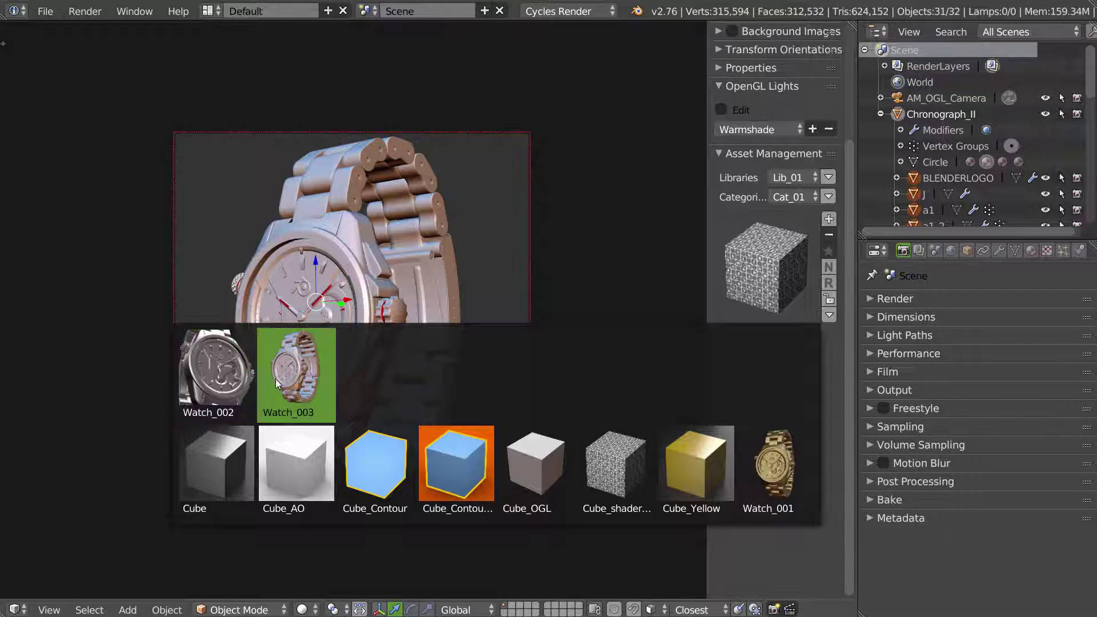
click(224, 389)
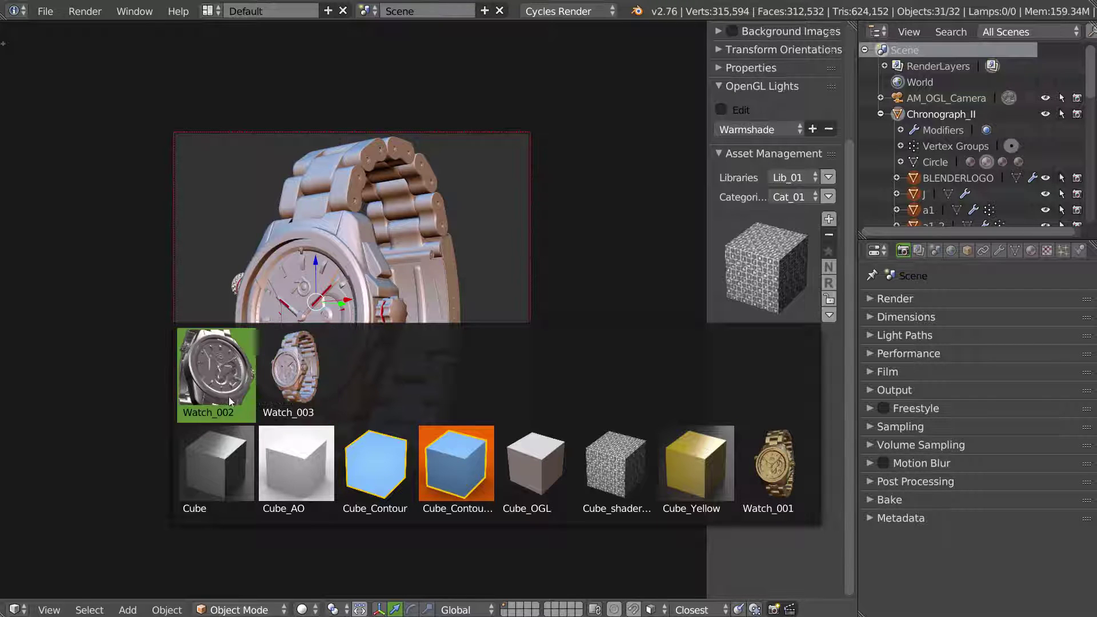
click(288, 364)
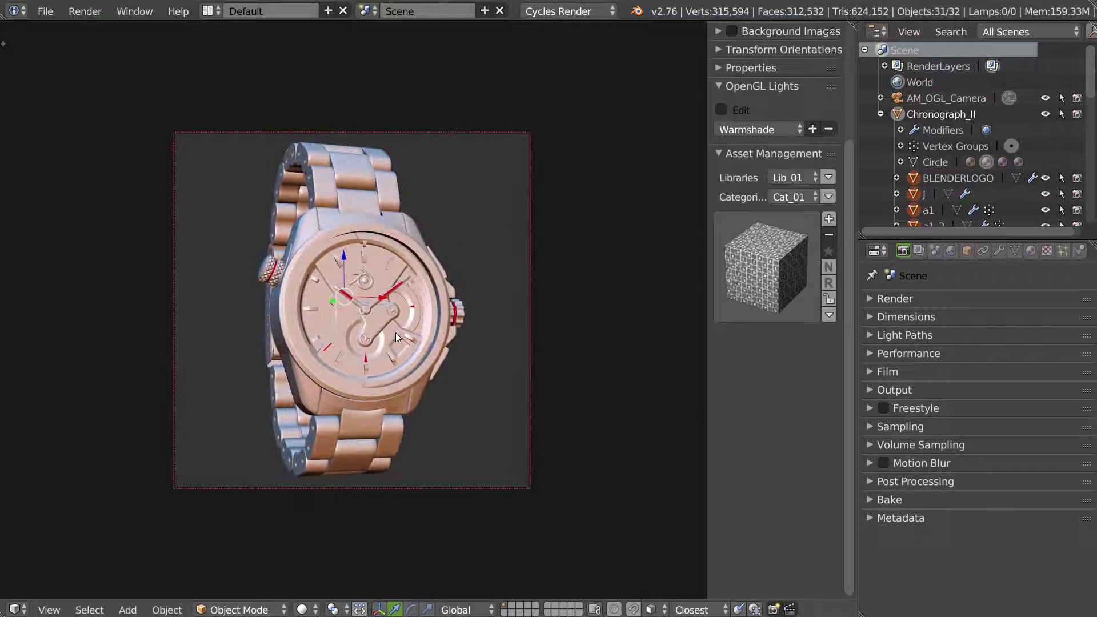
Open the Setup OpenGl Render options and make an OpenGL render of the watch with the Warmshade lighting
click(829, 316)
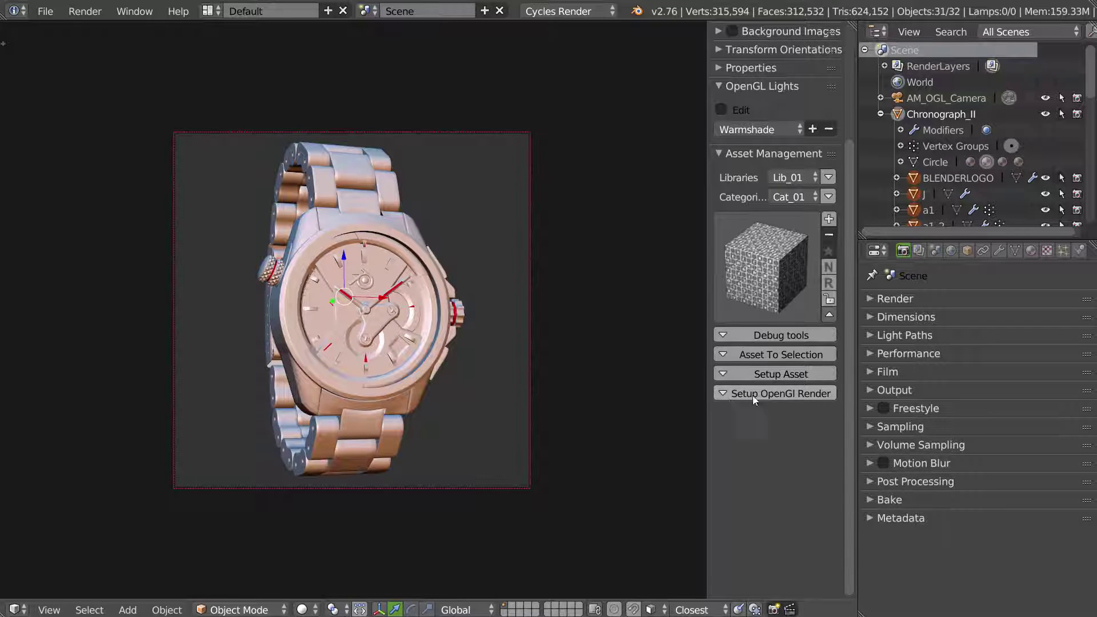
click(784, 394)
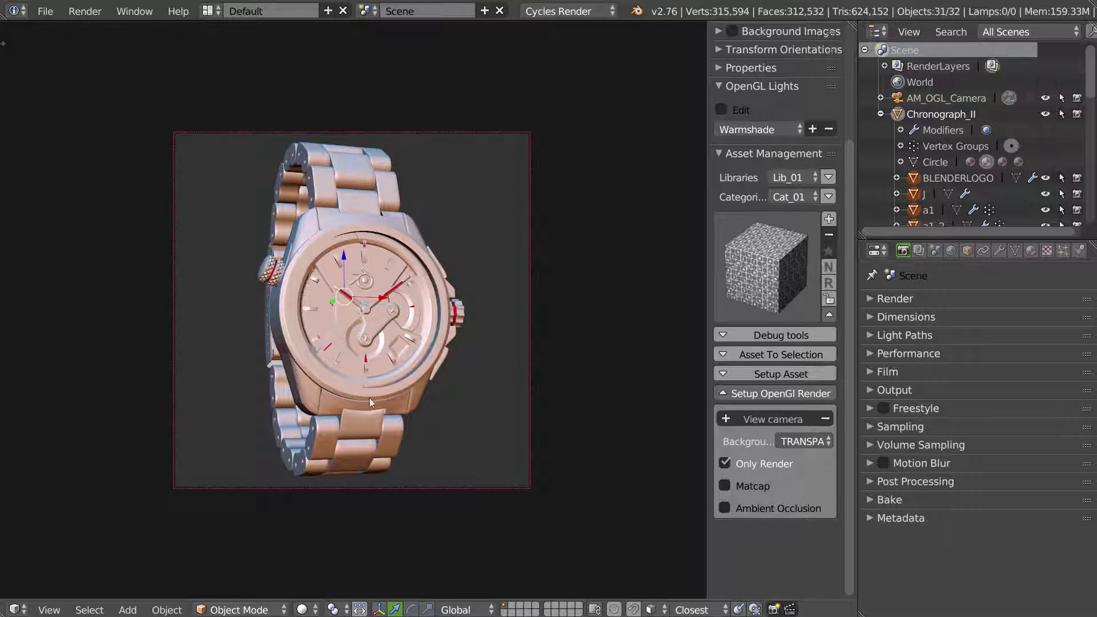
click(772, 273)
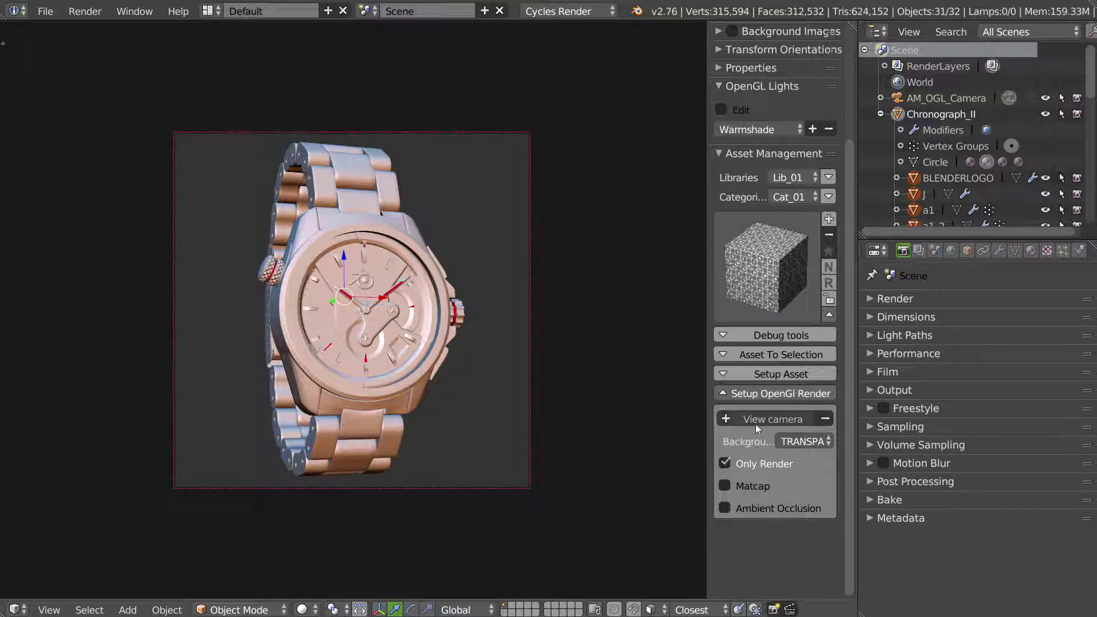
click(774, 609)
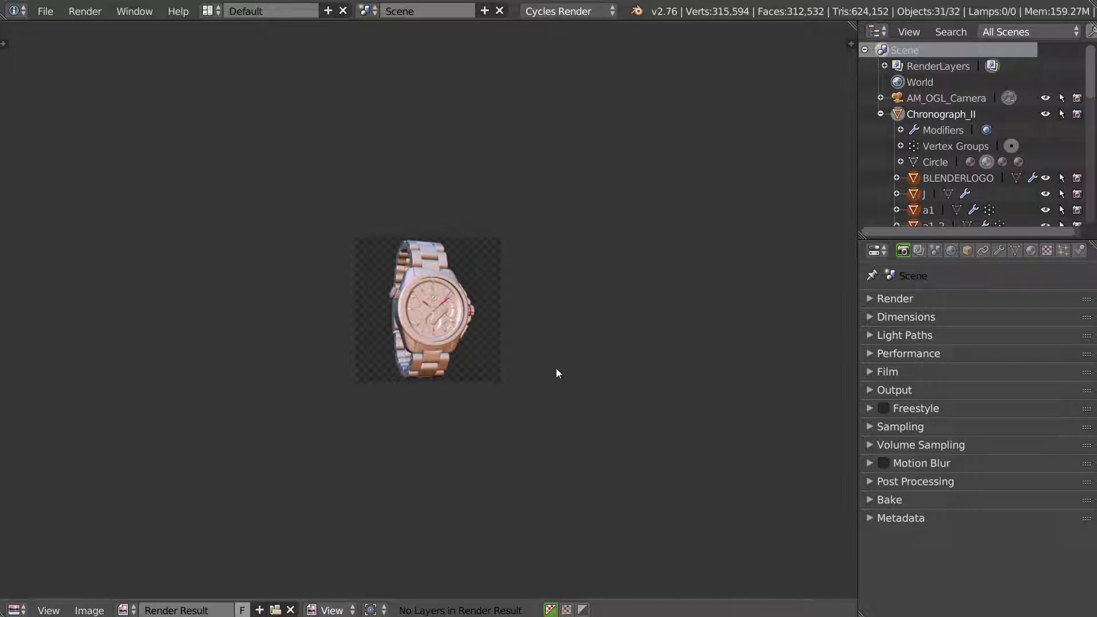
key(Escape)
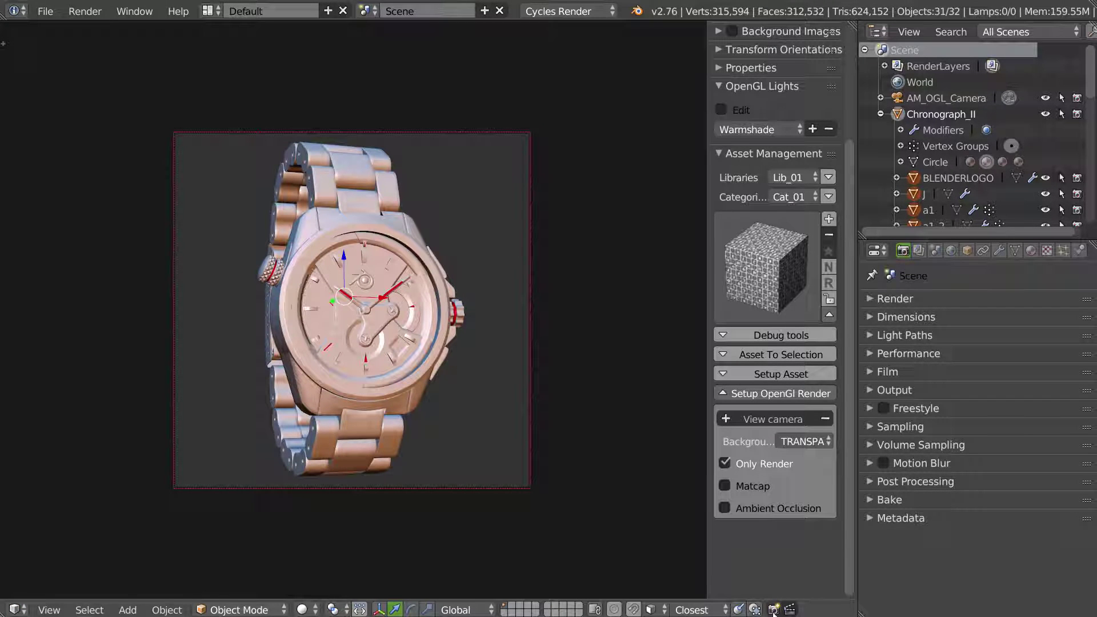
Turn on Matcap in the OpenGL render setup and render the watch with the silver metallic matcap
click(724, 486)
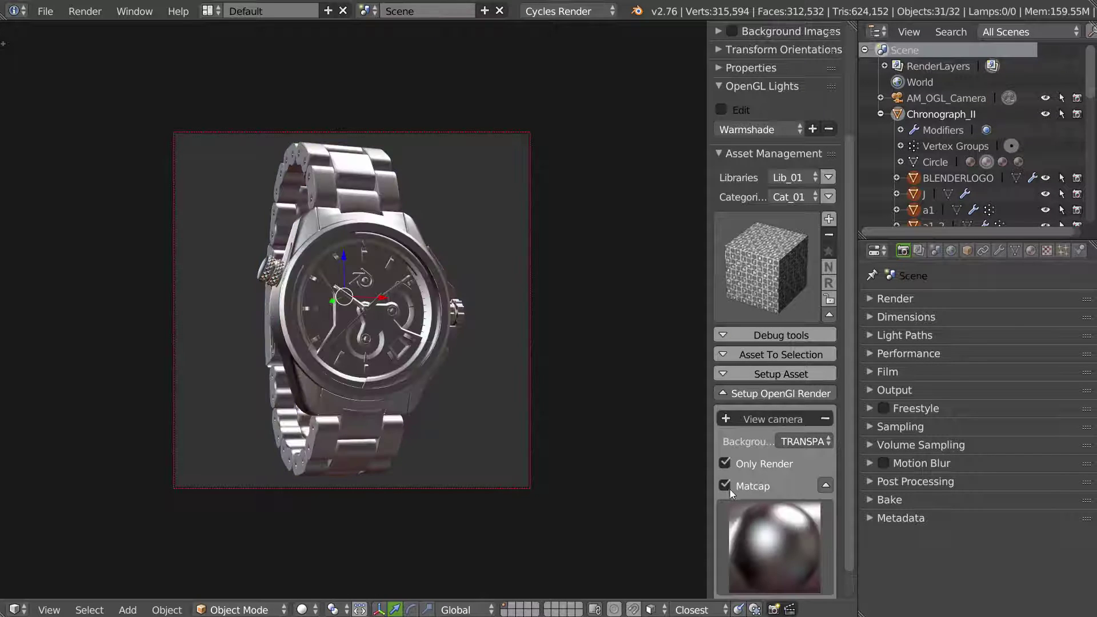
click(774, 609)
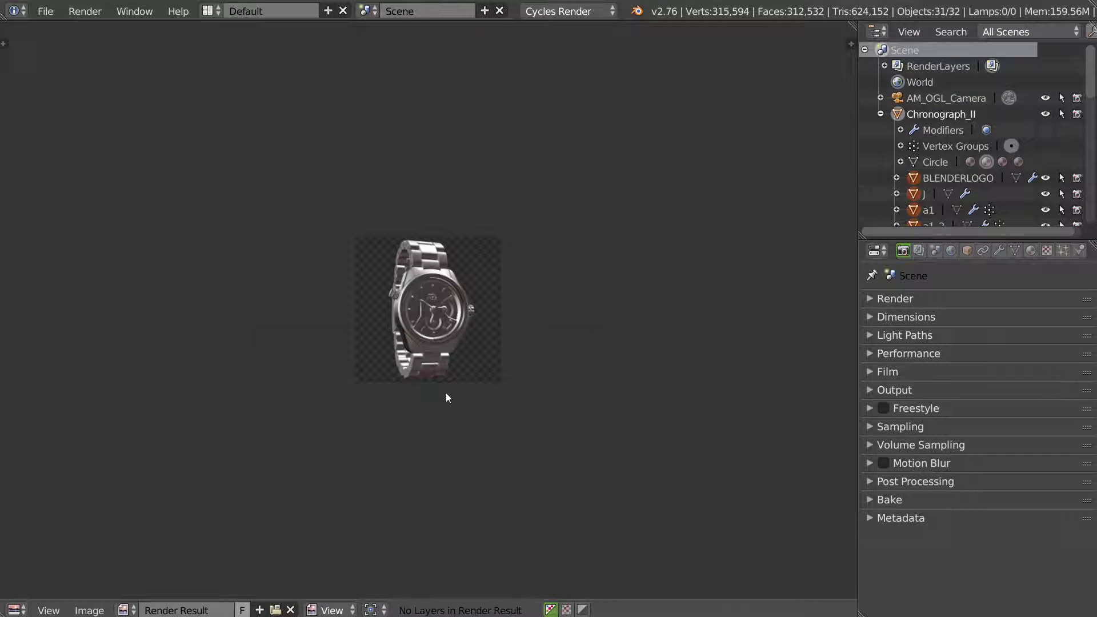
key(Escape)
Turn the camera to a closer, angled view of the watch dial and make another OpenGL render
middle_drag(382, 360, 424, 287)
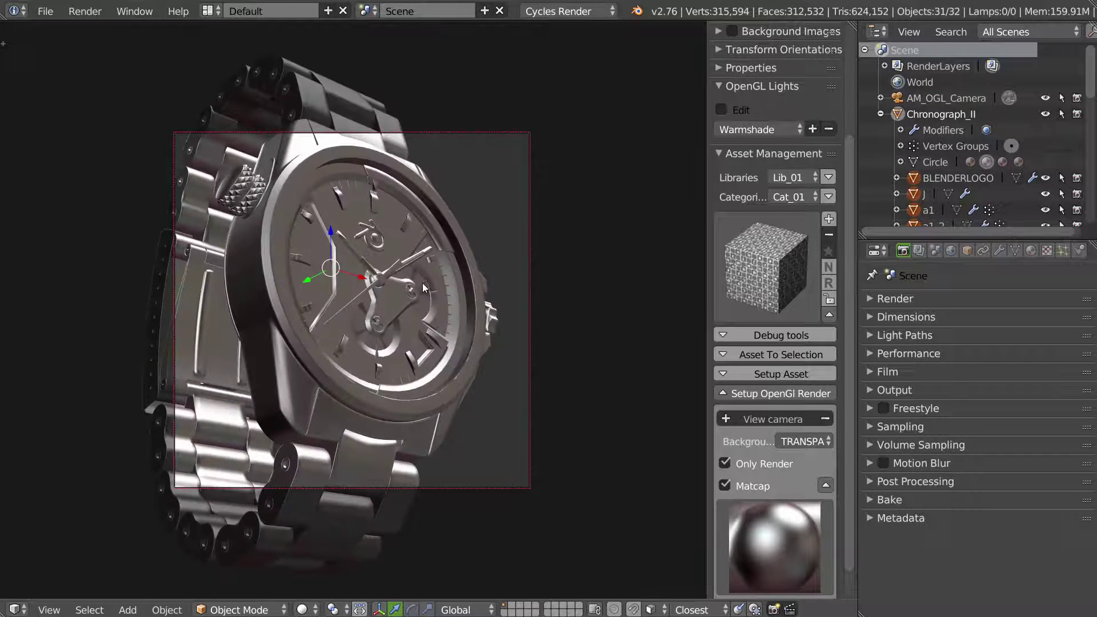
key(KP_0)
key(F12)
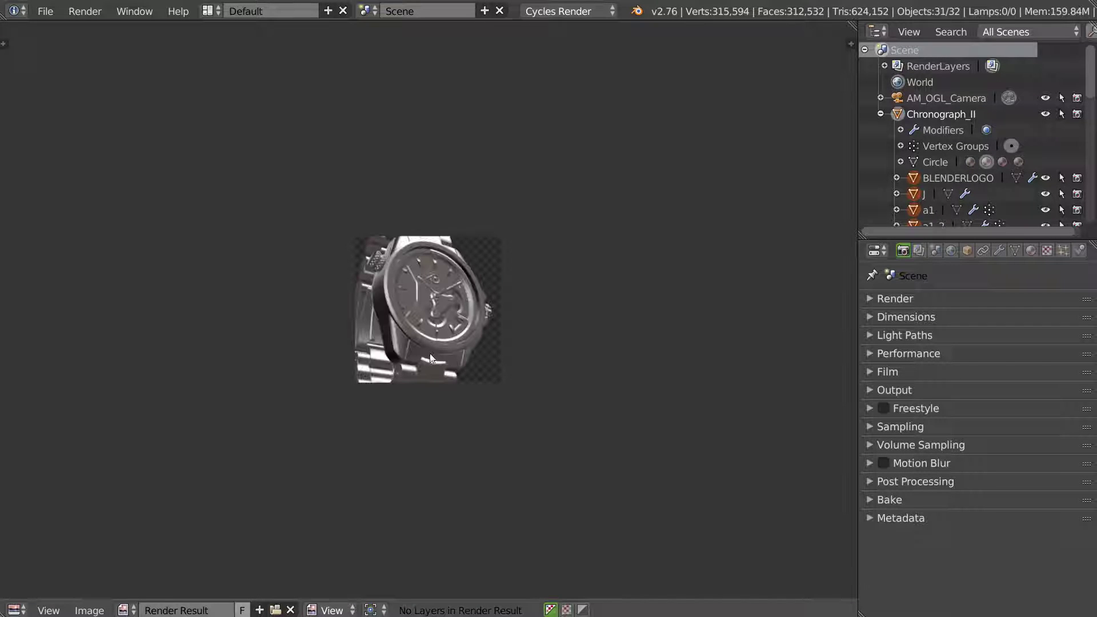
key(ctrl+space)
click(718, 428)
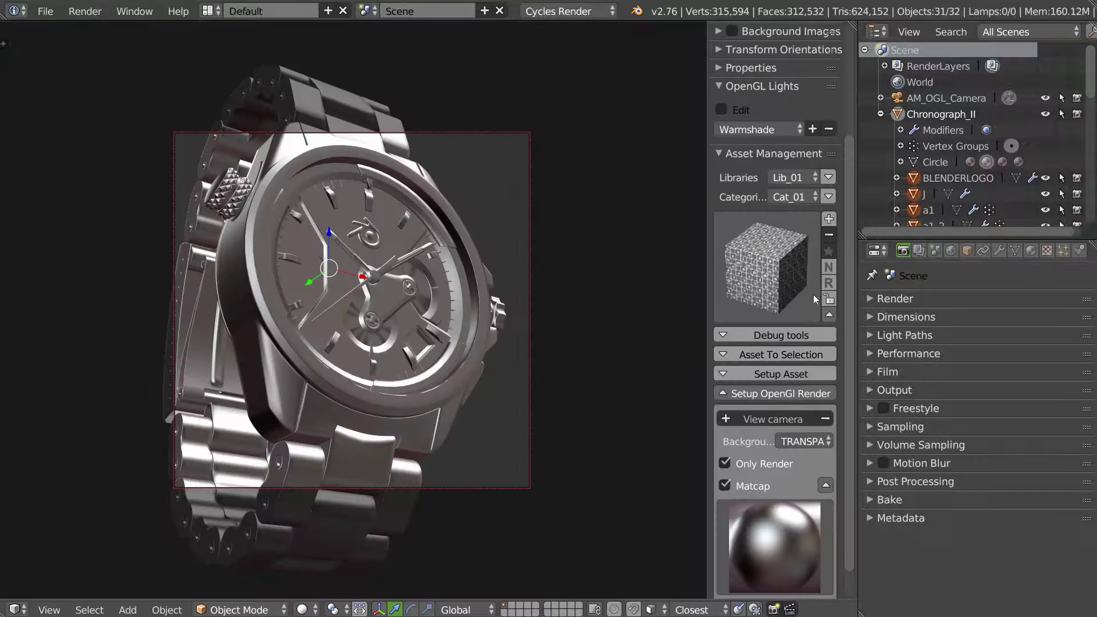
Add the watch to the library as Watch_004 with an OpenGL matcap thumbnail, and look at the asset previews
click(829, 314)
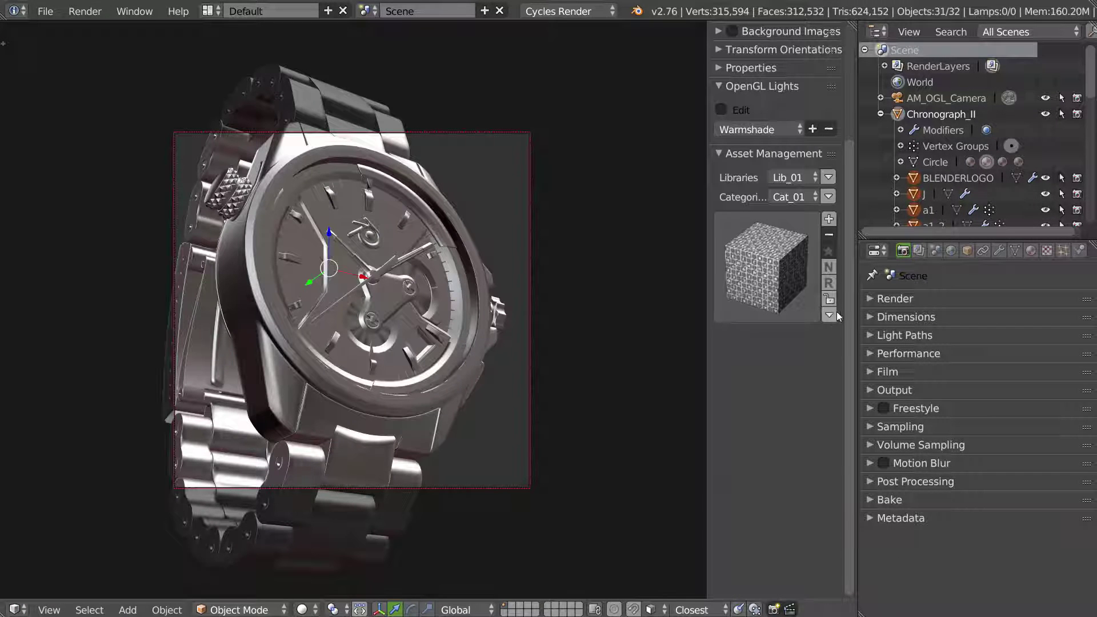
click(827, 218)
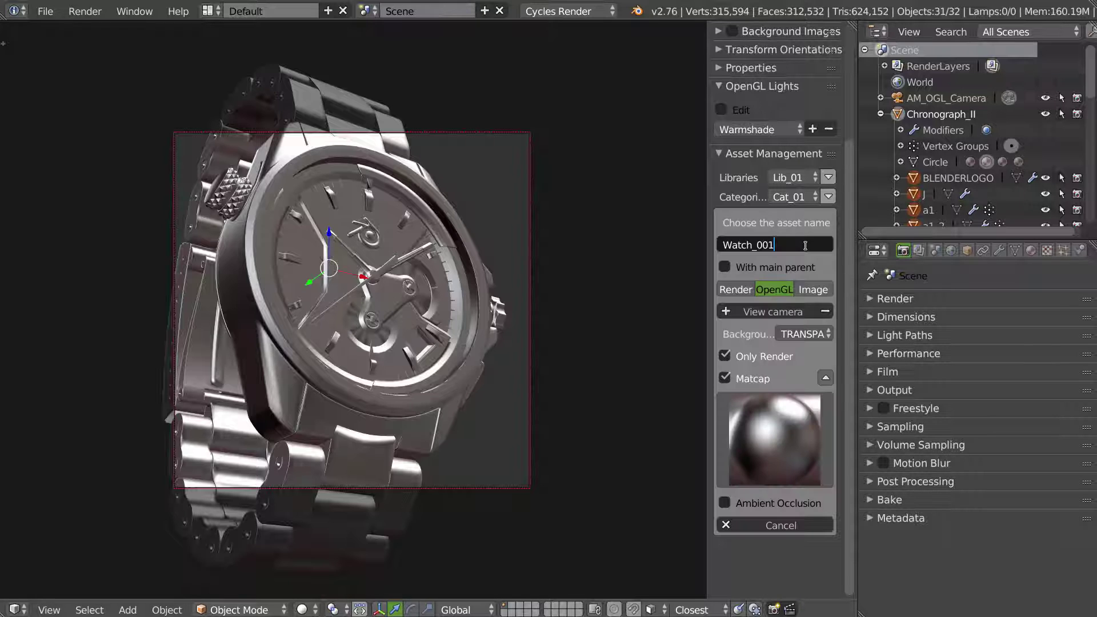
key(BackSpace)
text(4)
key(Return)
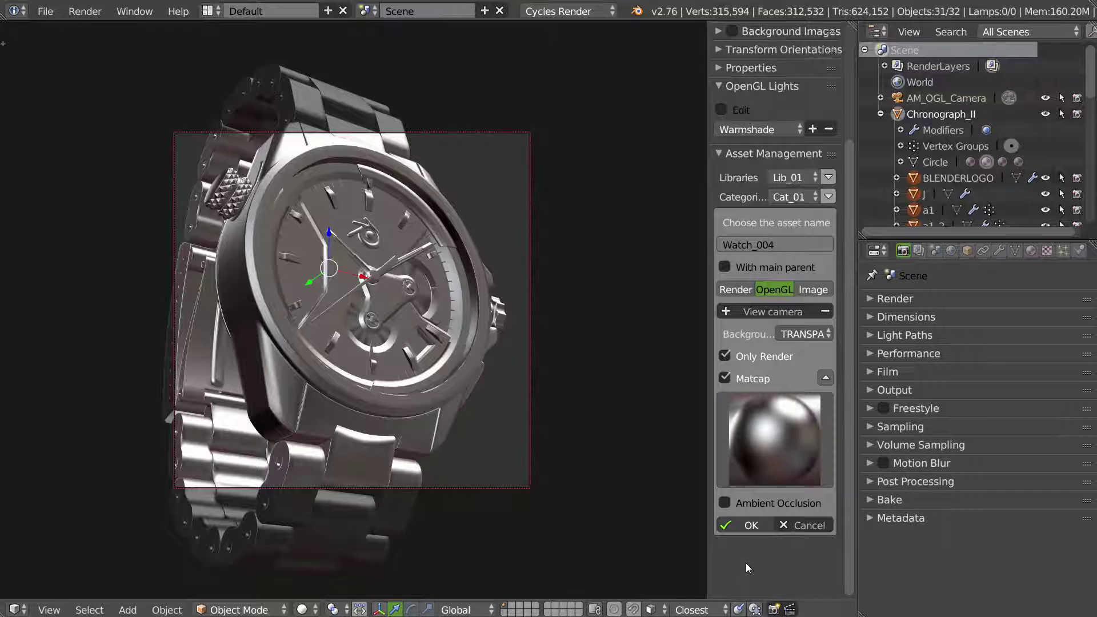
key(Return)
click(760, 272)
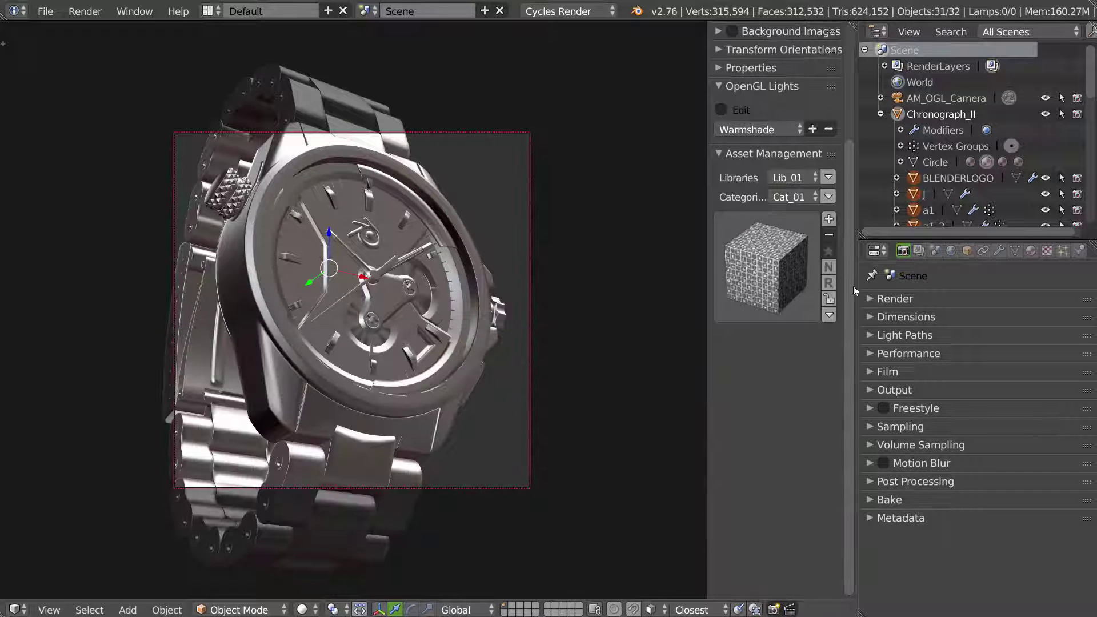
Review the OpenGL render setup options and the asset previews, and collapse the setup options again
click(828, 316)
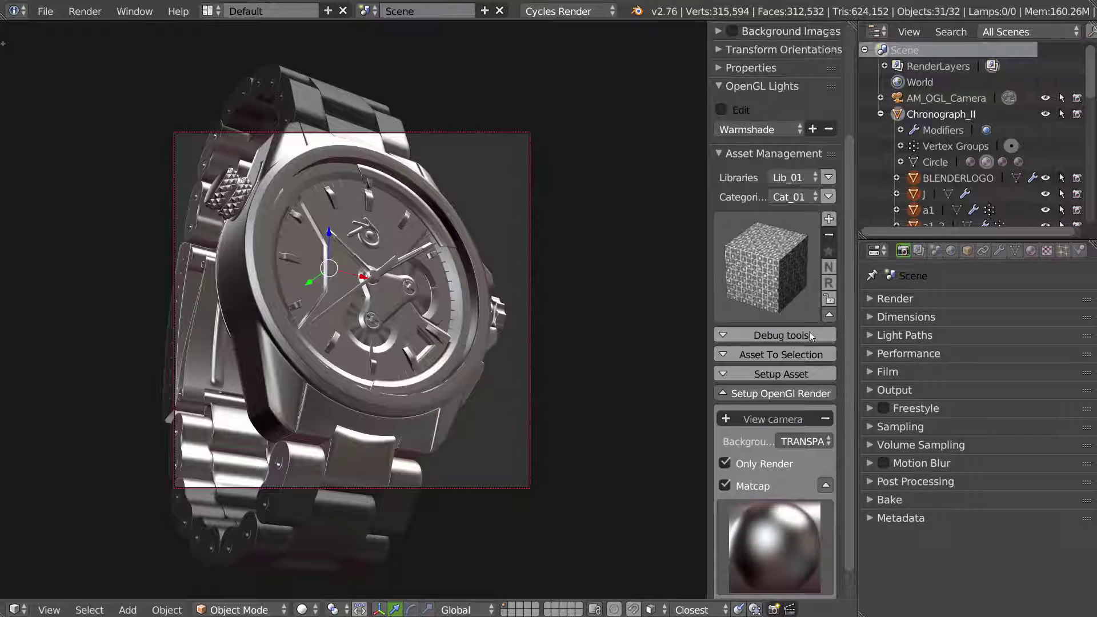
scroll(790, 508, down, 2)
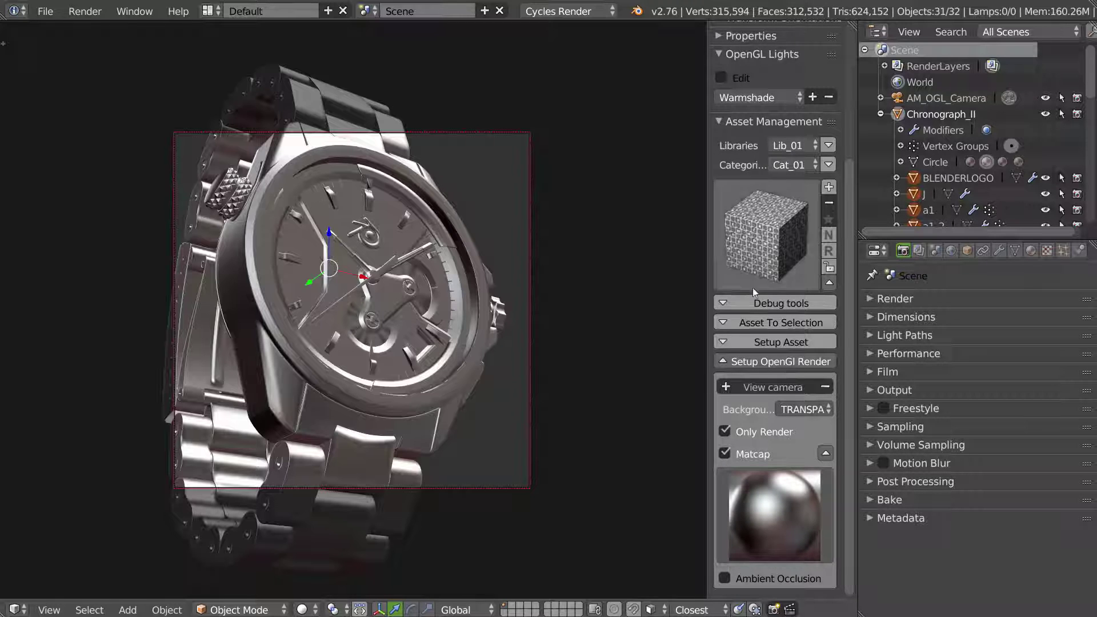
click(766, 244)
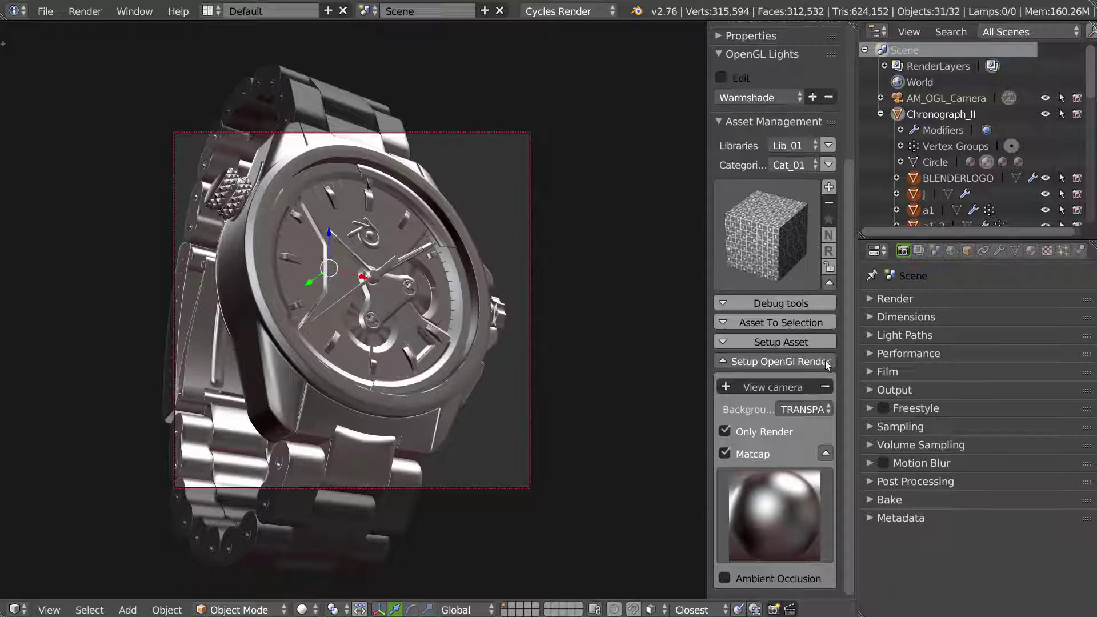
click(826, 363)
click(830, 281)
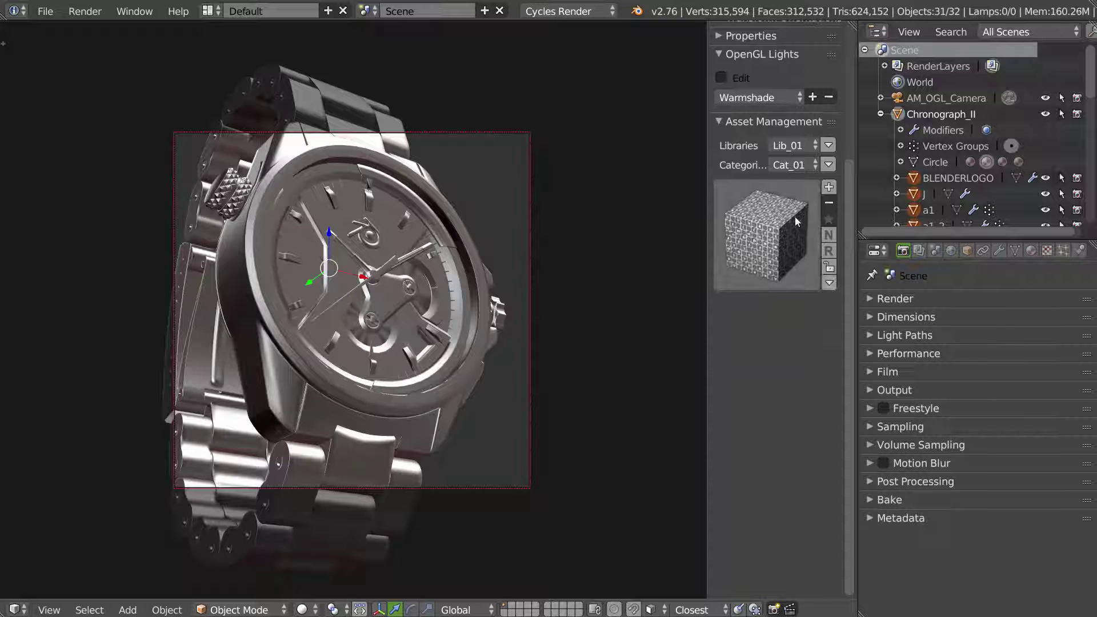
click(771, 245)
Open the new asset options with the OpenGL thumbnail settings and show the available matcaps
click(829, 186)
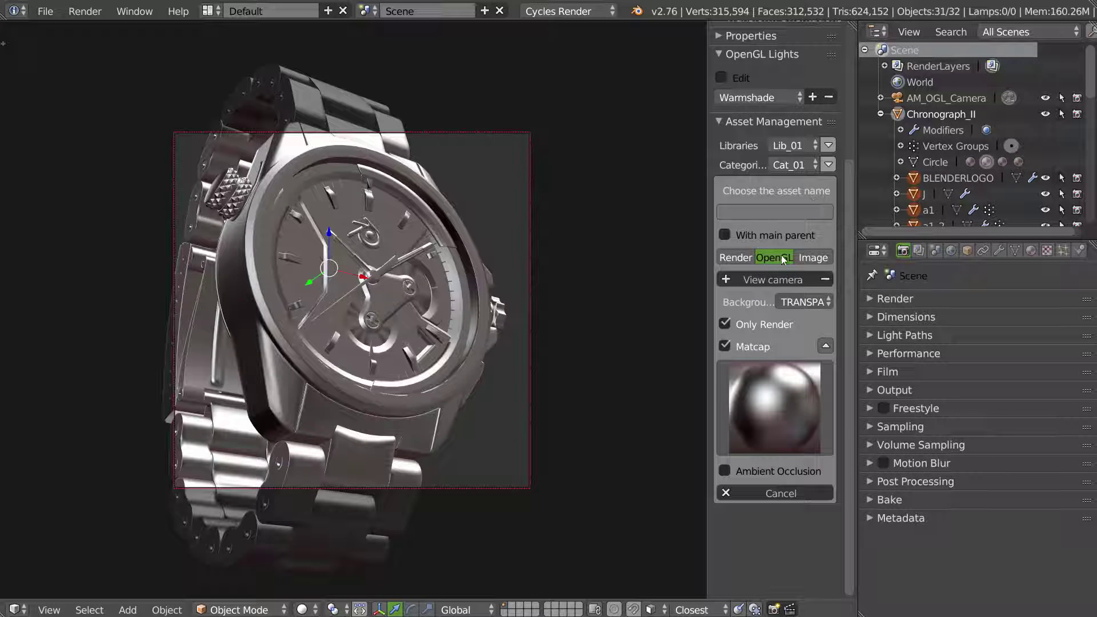
click(779, 402)
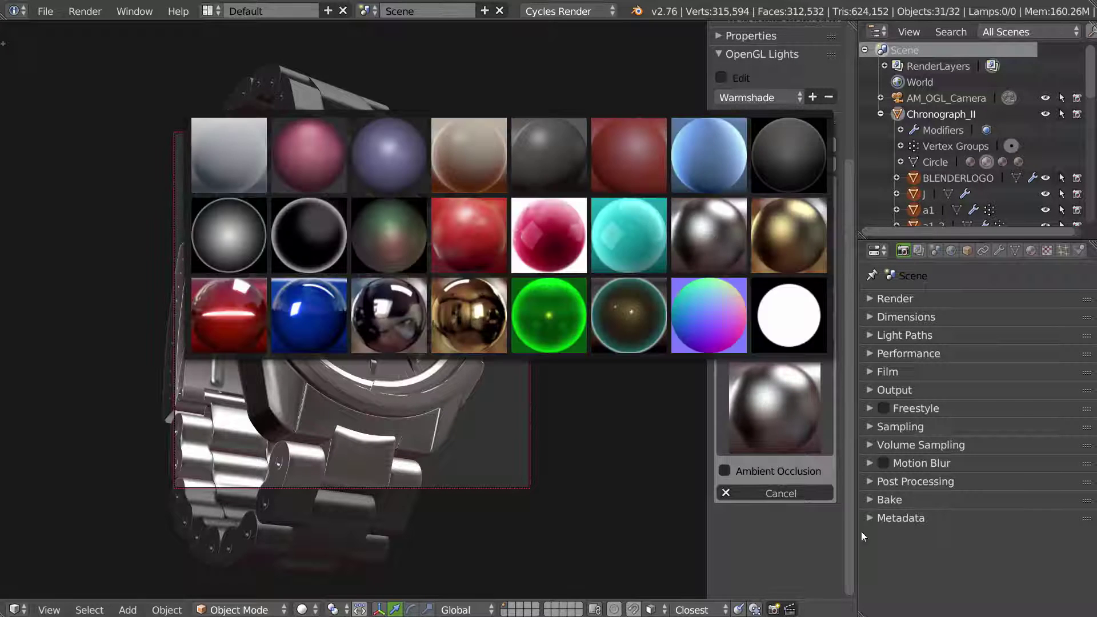